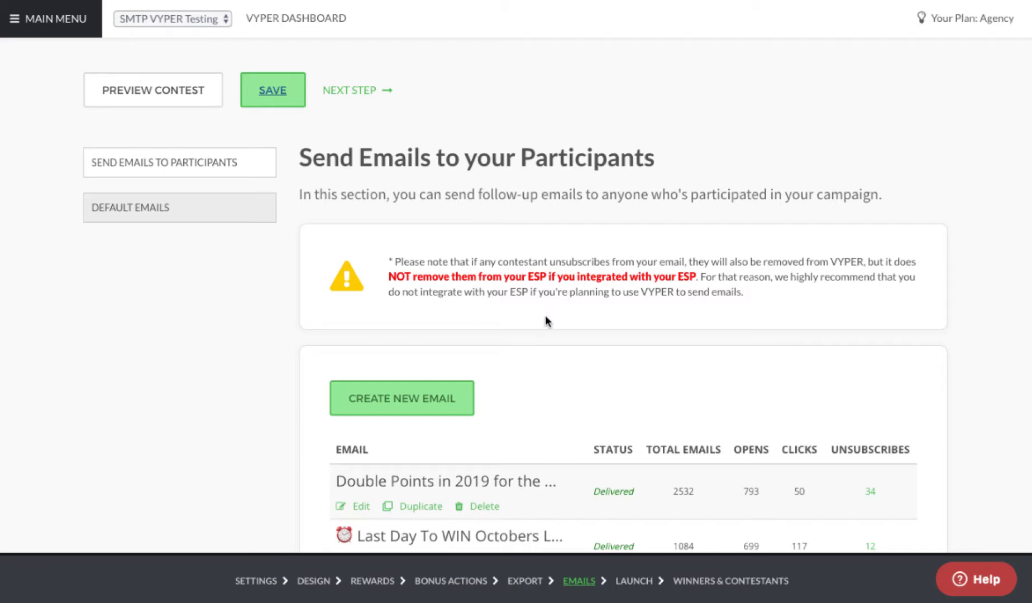
# Review the list of participant emails with their delivery status, opens, clicks and unsubscribes.
pyautogui.scroll(-4, 552, 359)
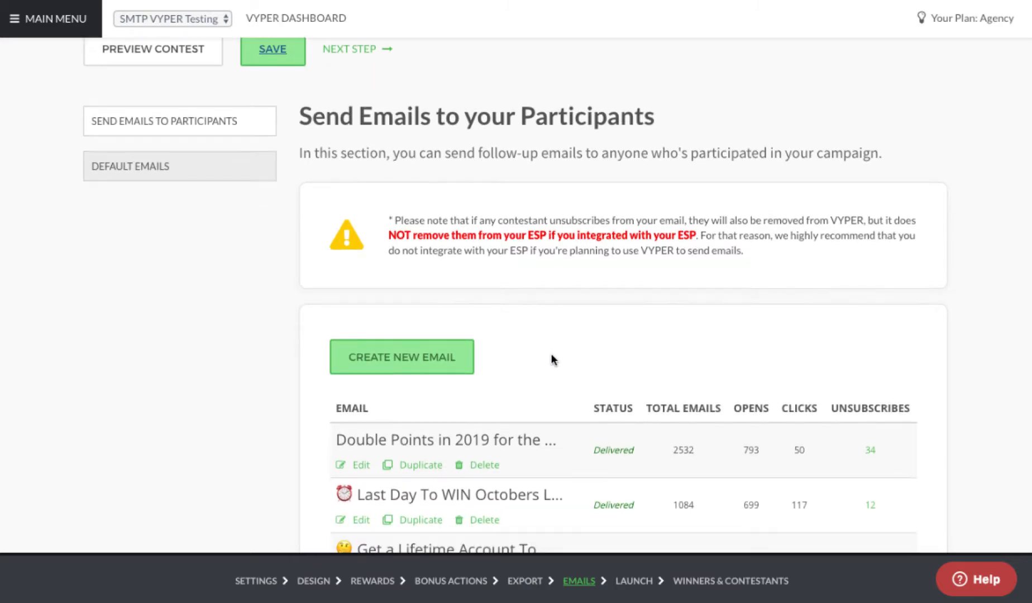
pyautogui.scroll(-1, 552, 355)
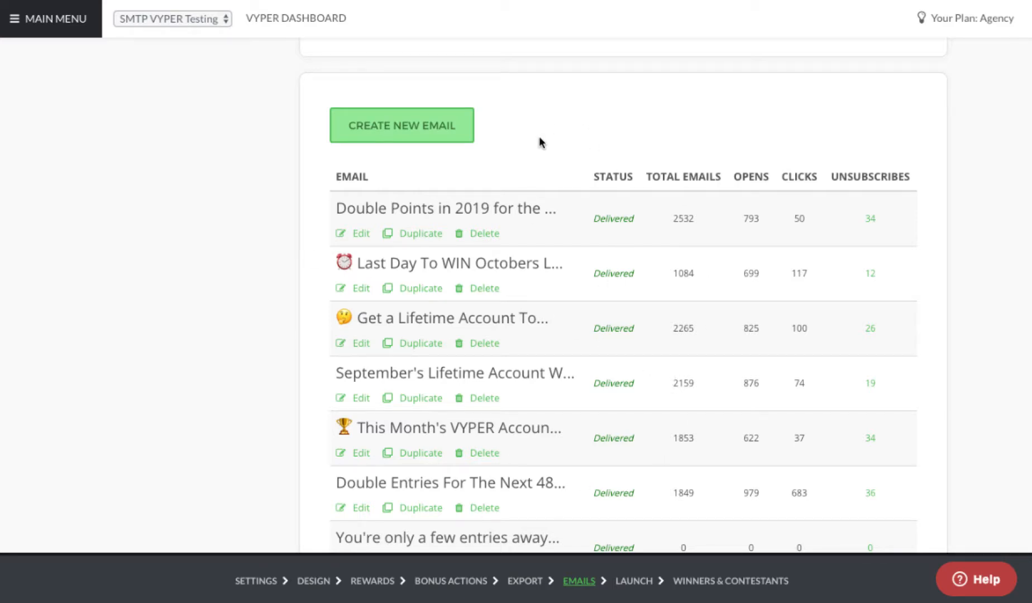
pyautogui.scroll(4, 533, 148)
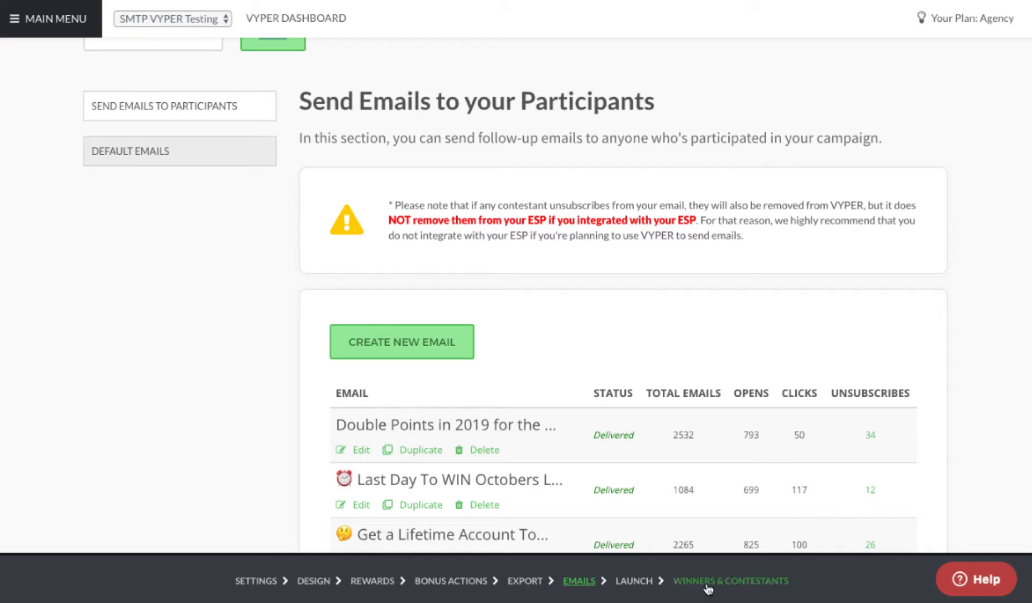
pyautogui.scroll(-1, 534, 392)
pyautogui.scroll(-1, 535, 392)
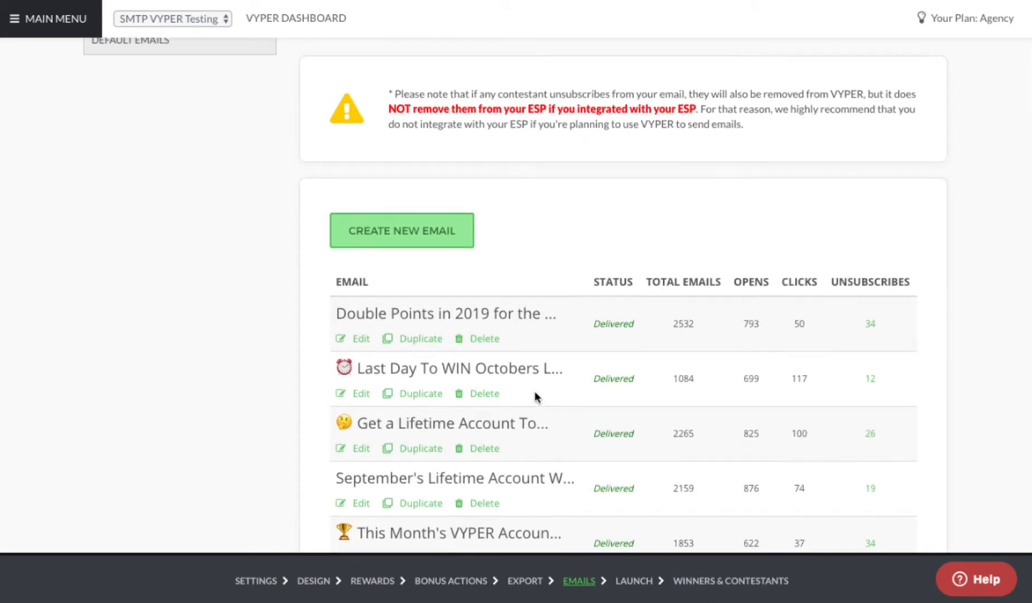
pyautogui.scroll(2, 536, 396)
pyautogui.scroll(1, 534, 396)
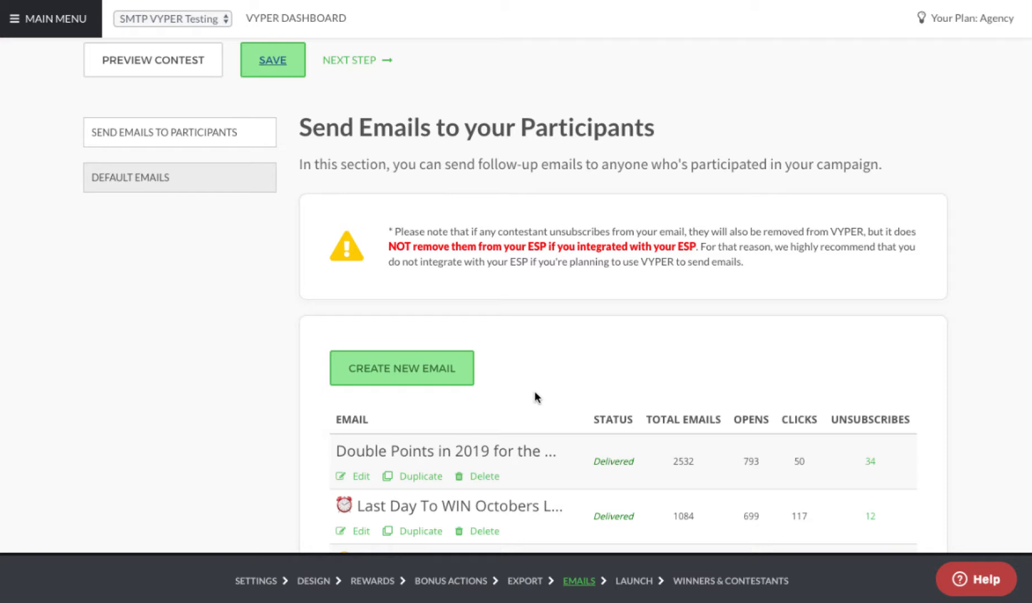
pyautogui.scroll(-3, 535, 392)
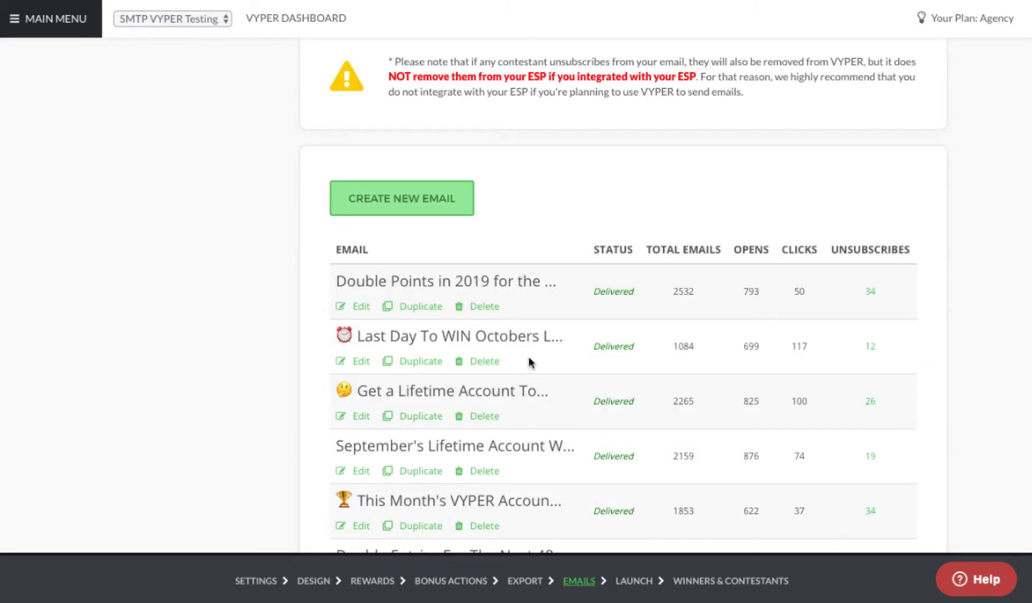
pyautogui.scroll(-4, 528, 361)
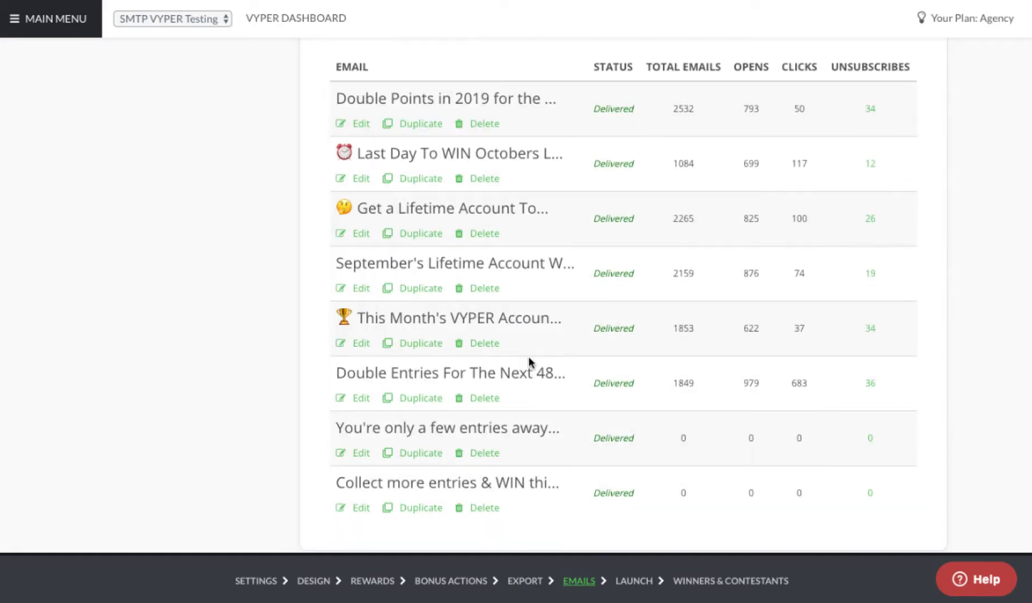
pyautogui.scroll(-1, 529, 359)
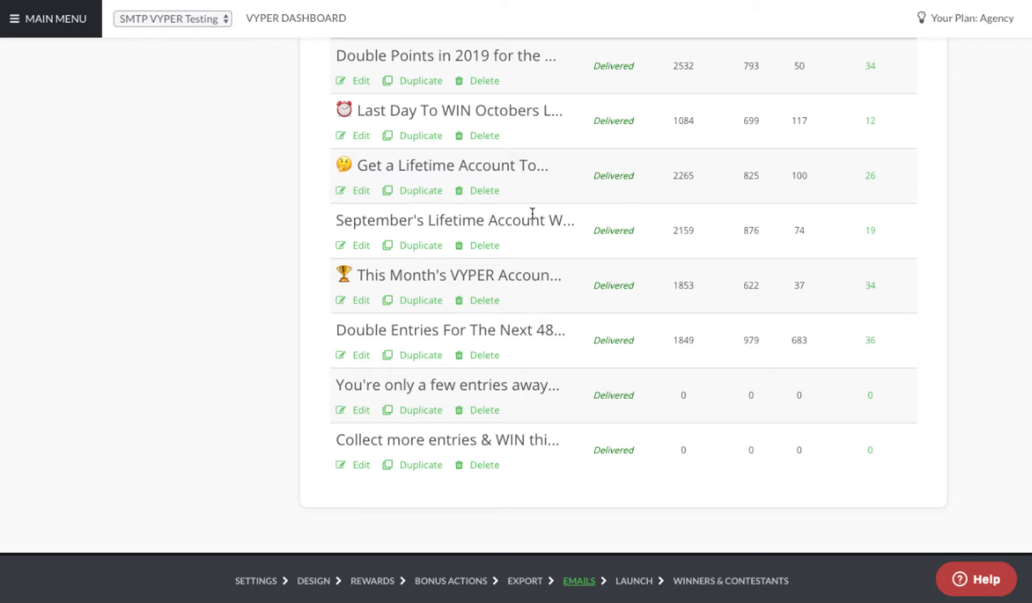
pyautogui.scroll(3, 532, 213)
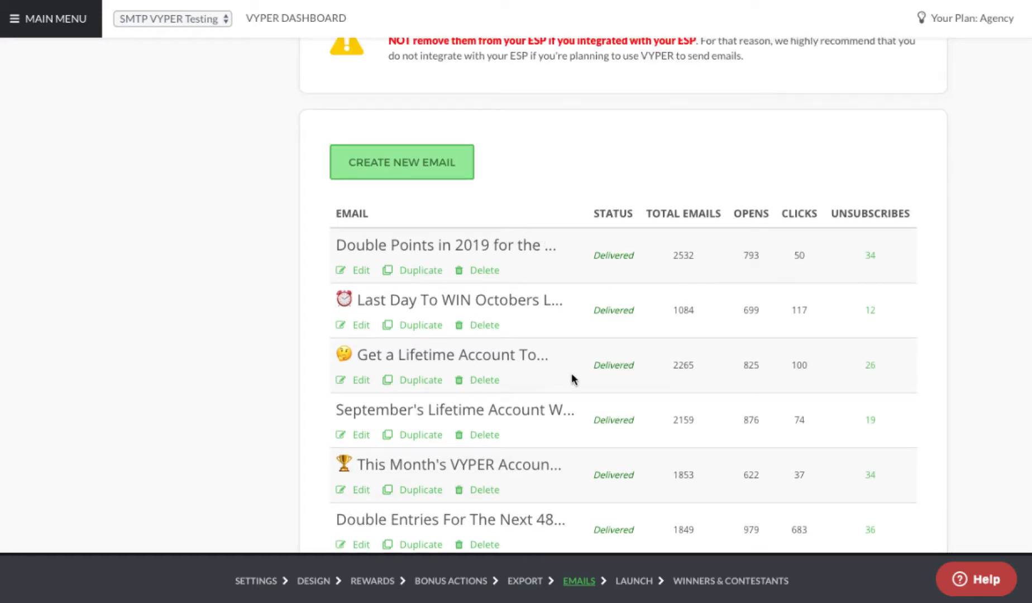
pyautogui.scroll(-2, 798, 330)
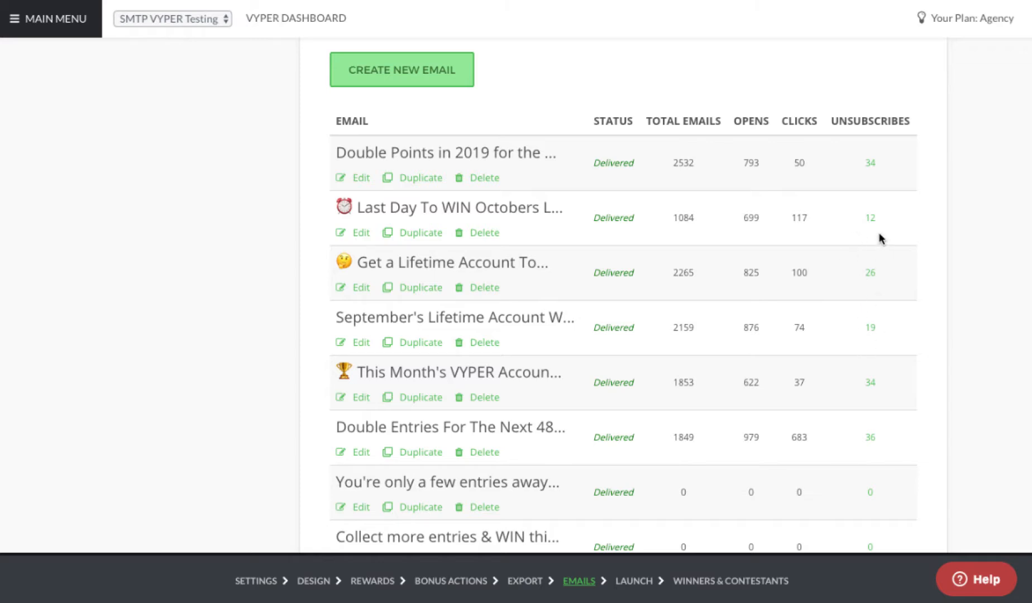
pyautogui.scroll(2, 872, 226)
pyautogui.scroll(5, 564, 280)
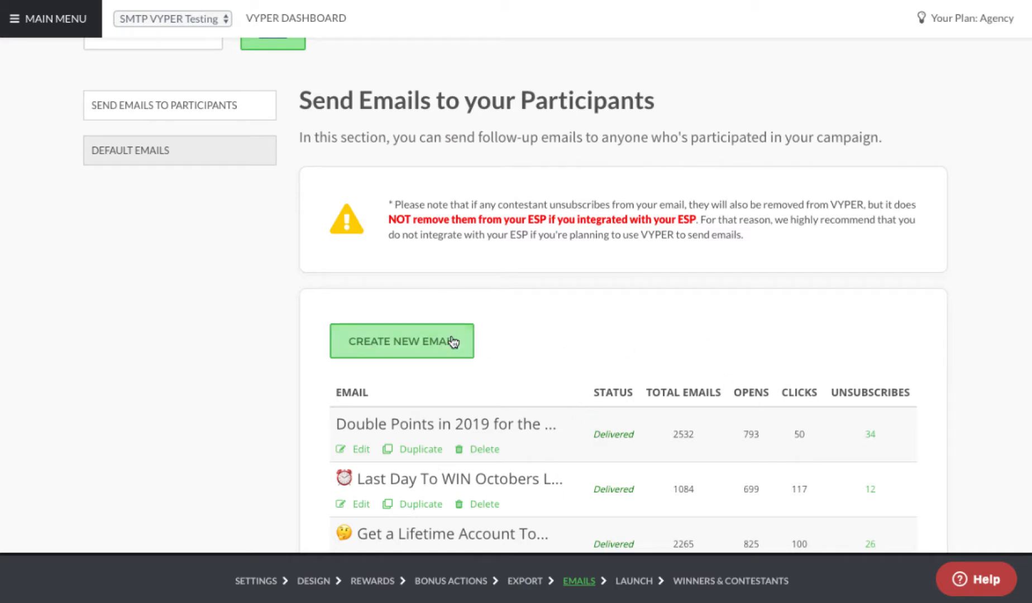
# Duplicate the delivered participant email "Last Day To WIN Octobers Lifetime Account!".
pyautogui.scroll(-3, 401, 365)
pyautogui.scroll(-3, 428, 361)
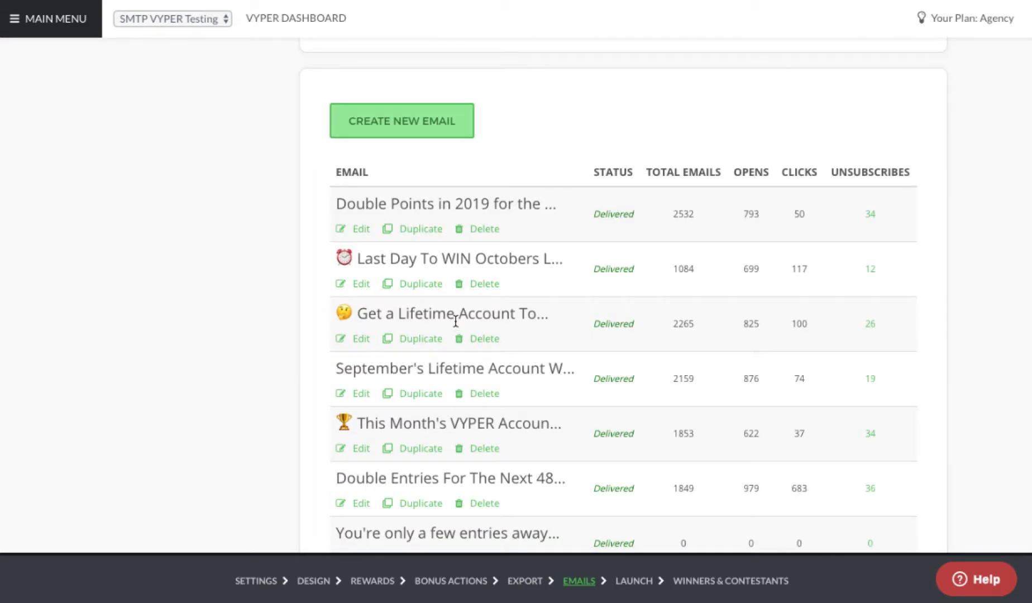
pyautogui.scroll(-2, 428, 297)
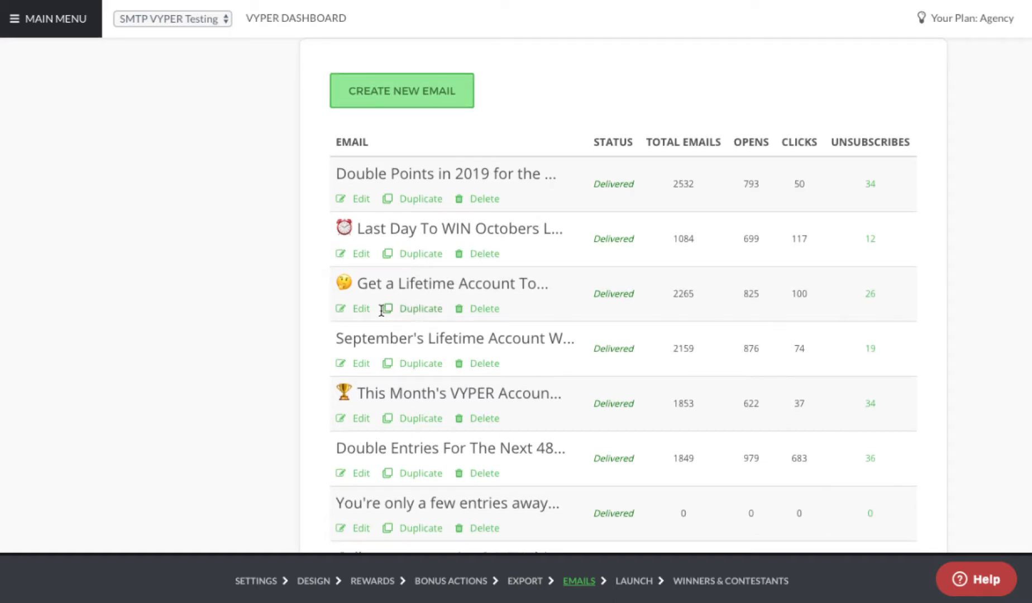
pyautogui.click(419, 255)
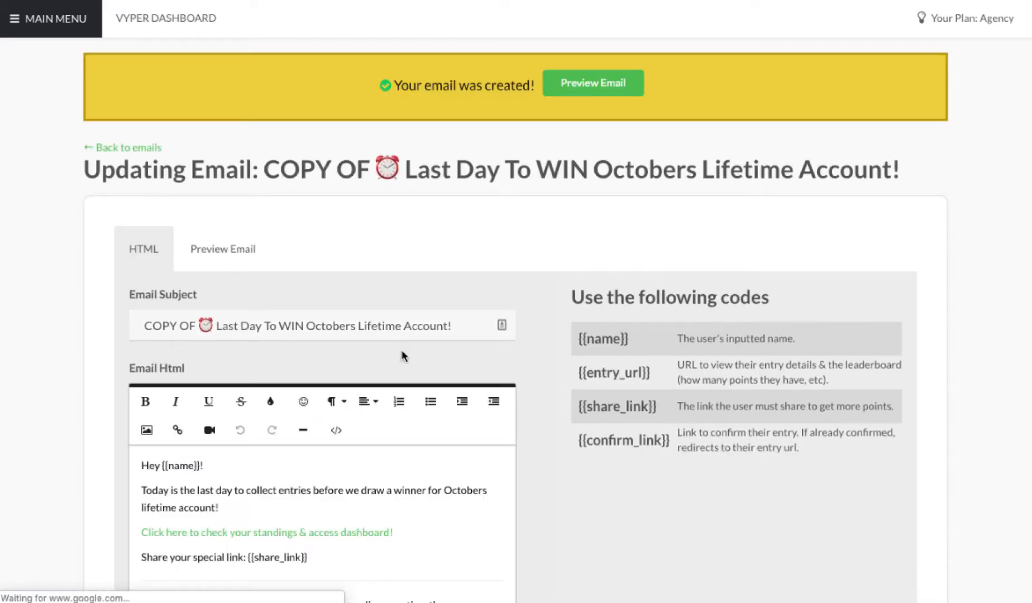
# Examine the copied email's subject line and the list of personalization codes.
pyautogui.scroll(-3, 403, 355)
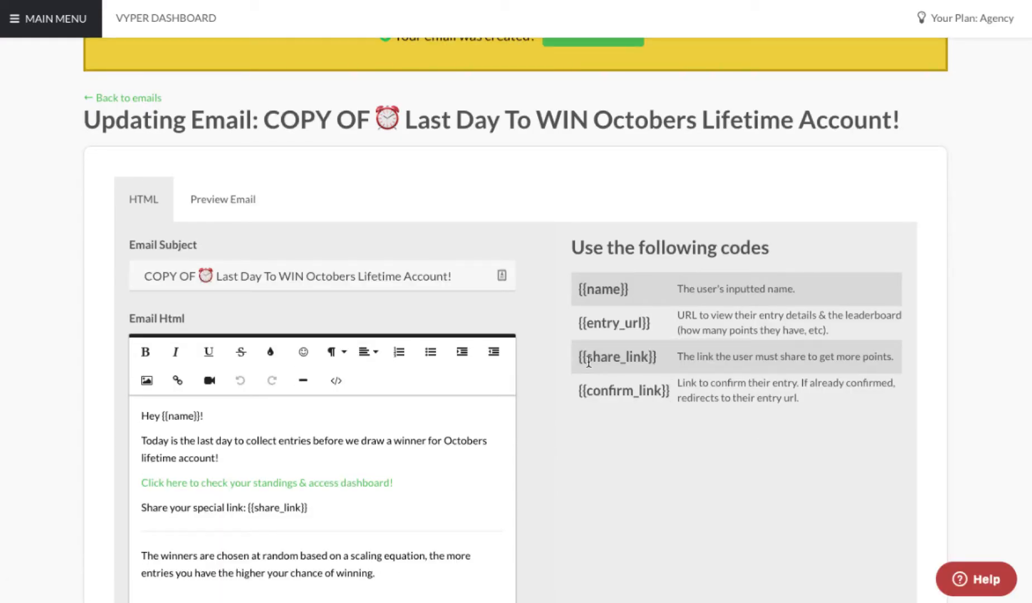
pyautogui.scroll(-1, 577, 354)
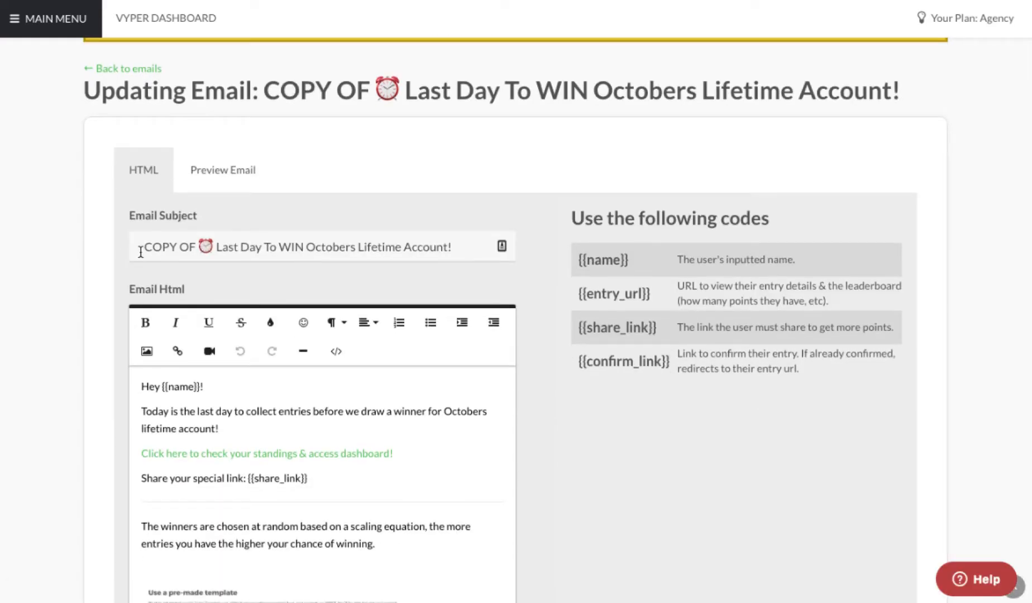
pyautogui.moveTo(143, 246); pyautogui.dragTo(458, 246)
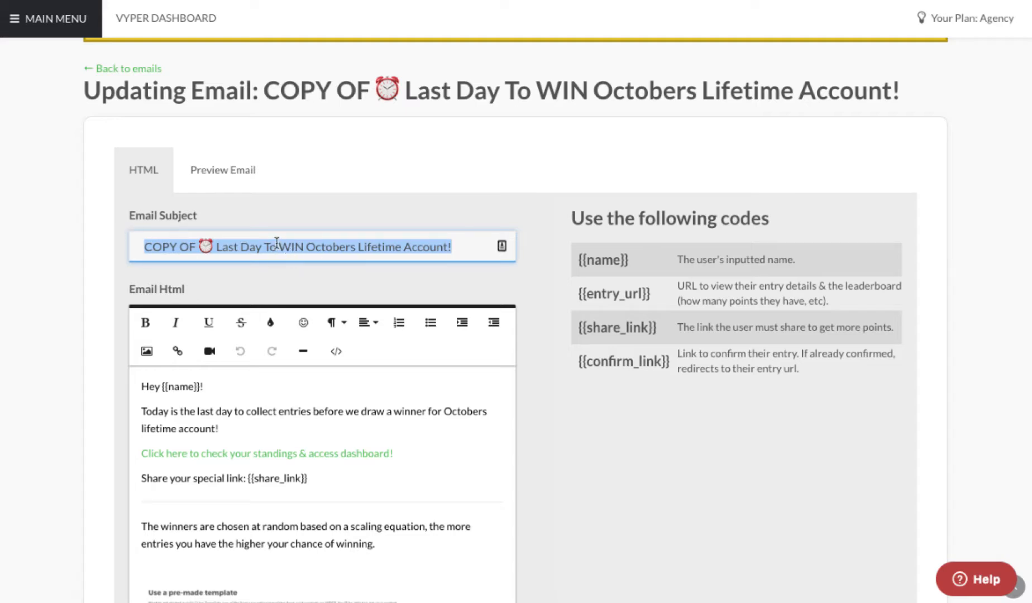
pyautogui.scroll(-1, 276, 244)
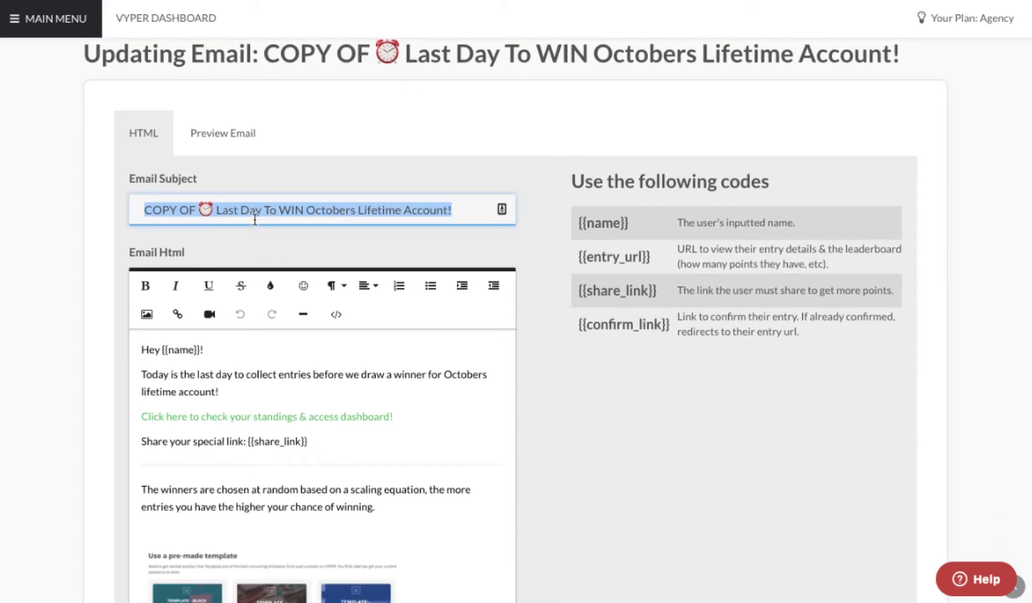
pyautogui.click(255, 219)
pyautogui.moveTo(139, 209); pyautogui.dragTo(469, 210)
pyautogui.click(335, 209)
# Examine the email body's greeting, opening paragraph and {{share_link}} code.
pyautogui.scroll(-5, 332, 208)
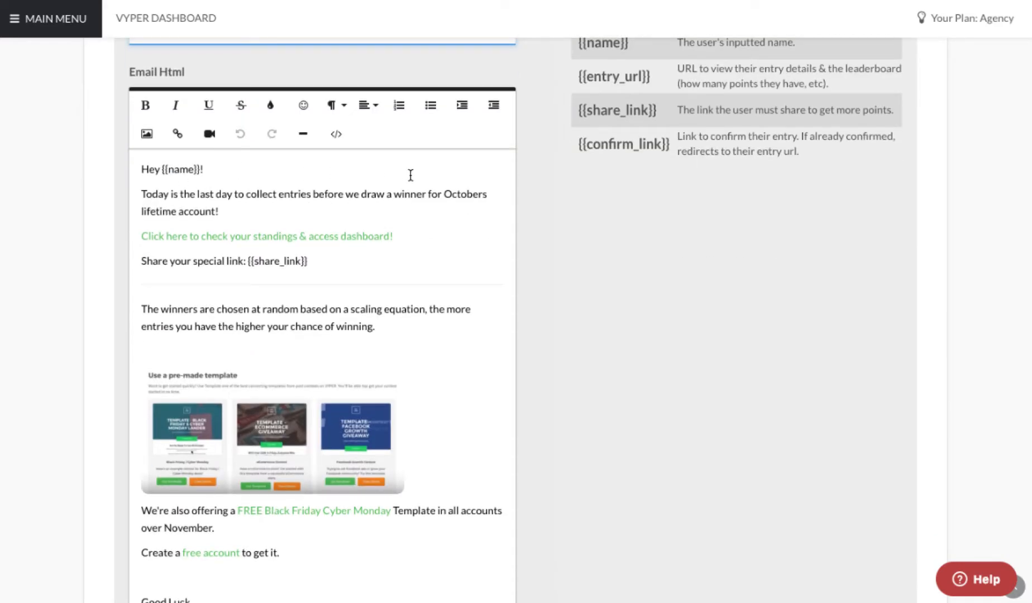
pyautogui.click(143, 169)
pyautogui.keyDown('shift'); pyautogui.click(254, 219); pyautogui.keyUp('shift')
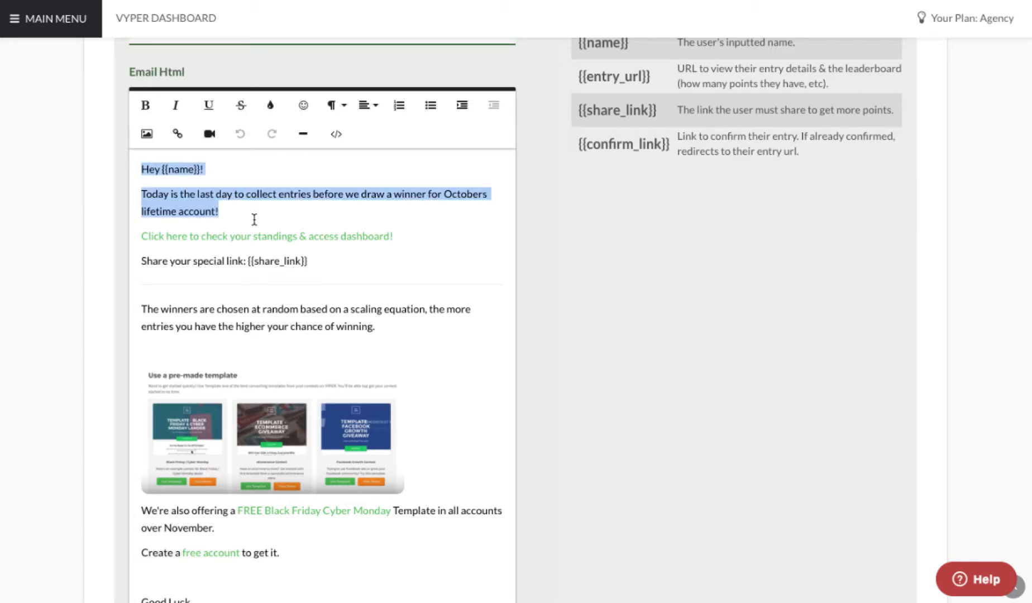
pyautogui.click(200, 174)
pyautogui.tripleClick(194, 173)
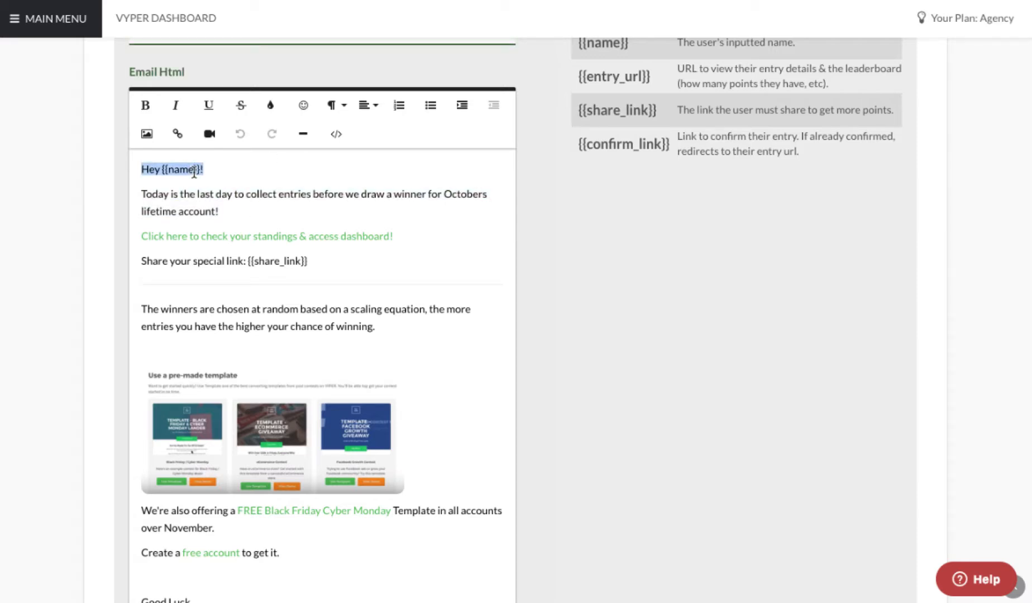
pyautogui.click(240, 171)
pyautogui.moveTo(308, 261); pyautogui.dragTo(247, 260)
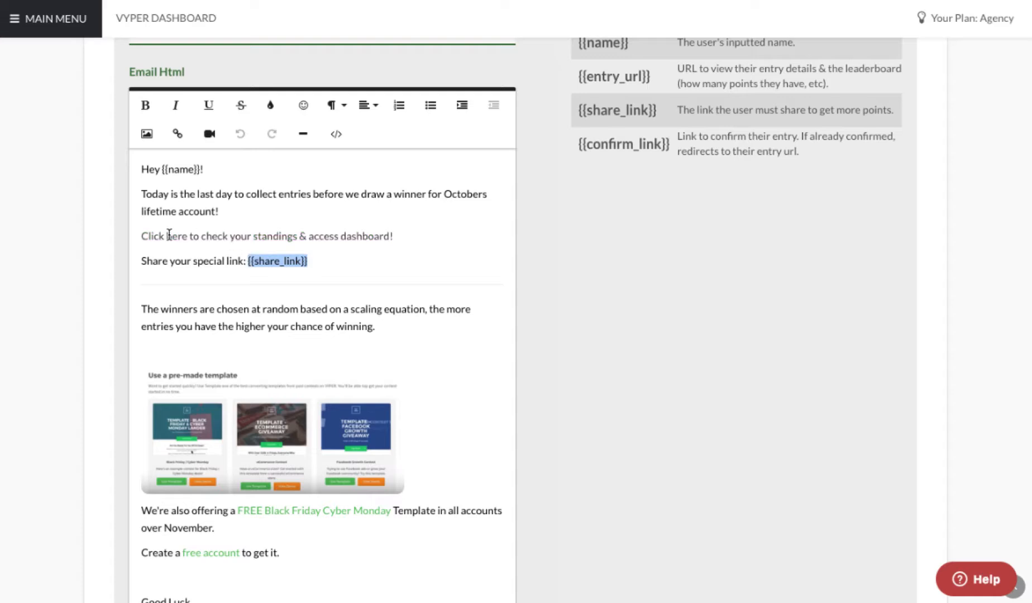
# View the contestant dashboard's ranking, referral link and bonus actions, and return to the email editor.
pyautogui.scroll(-1, 347, 235)
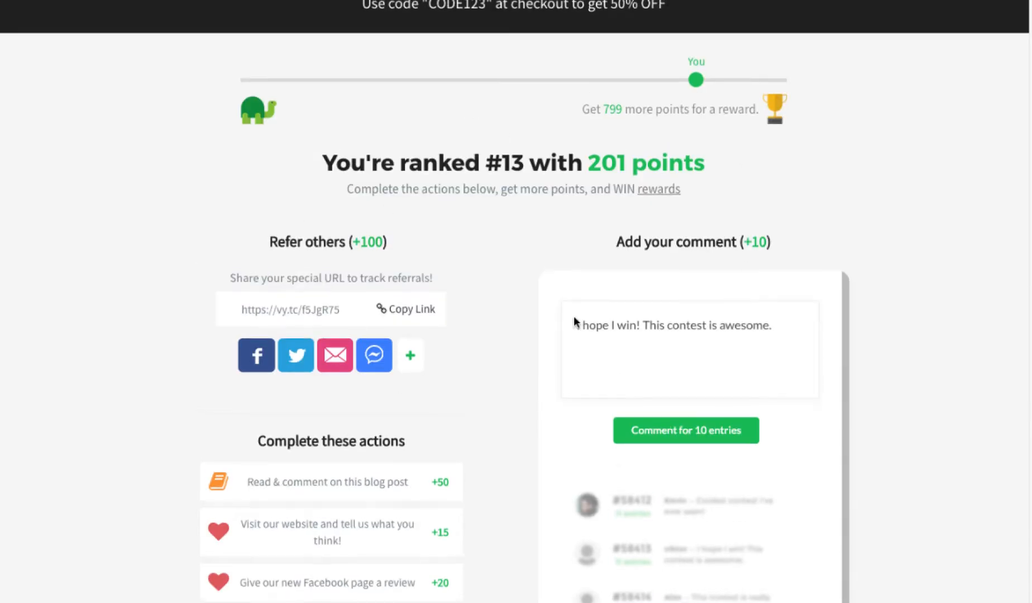
pyautogui.scroll(1, 573, 321)
pyautogui.scroll(-7, 337, 256)
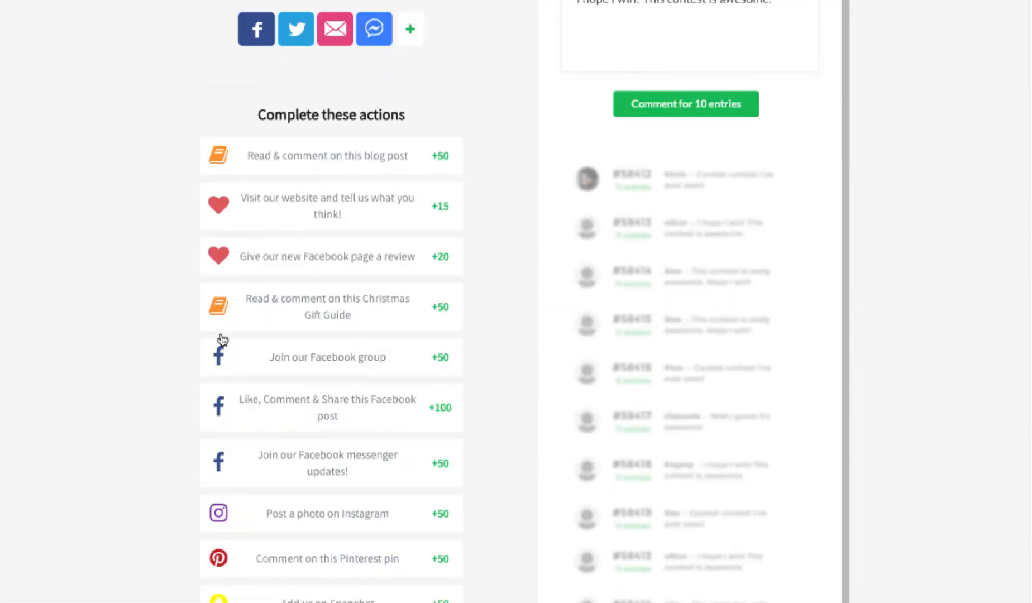
pyautogui.scroll(7, 303, 231)
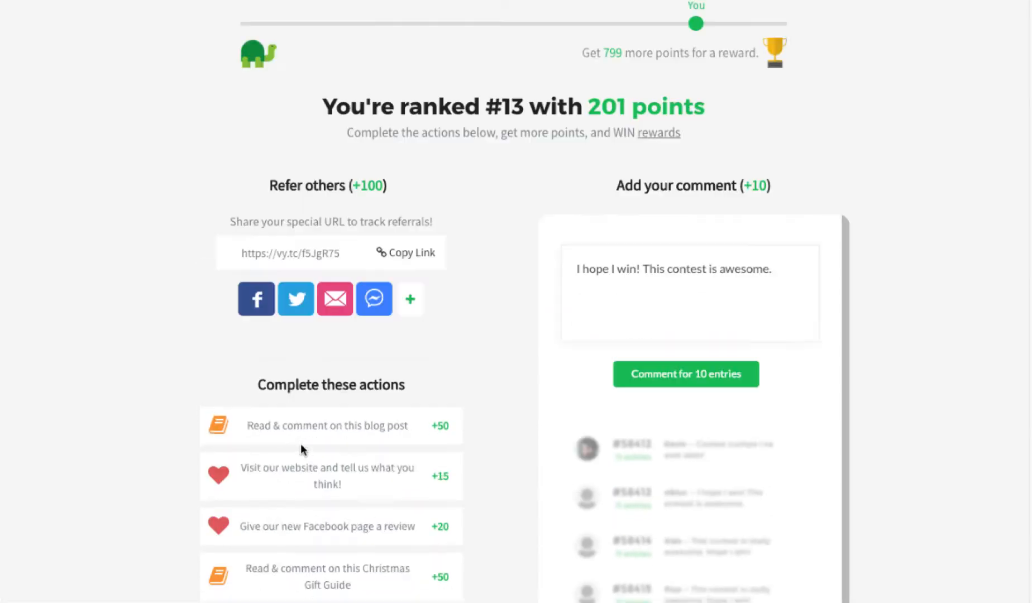
pyautogui.click(424, 413)
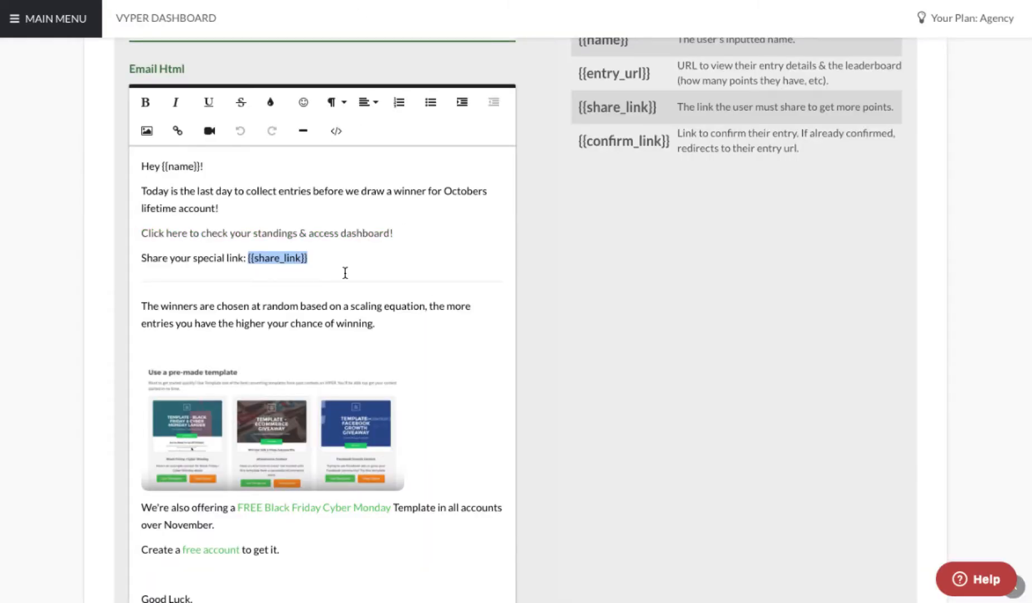
# Read through the rest of the email body down to the signature.
pyautogui.scroll(-3, 343, 272)
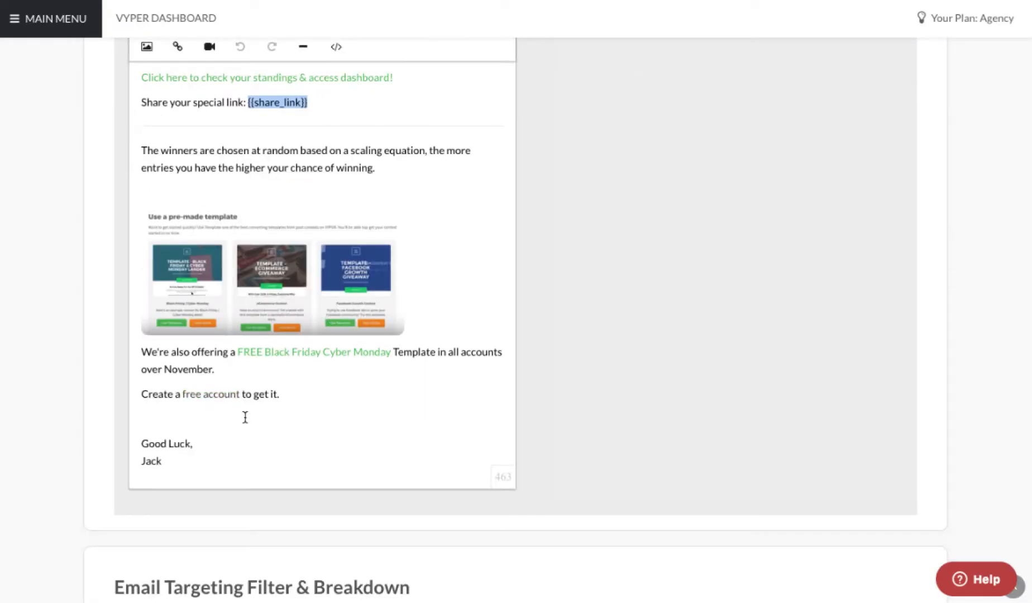
pyautogui.scroll(3, 244, 417)
pyautogui.scroll(1, 288, 393)
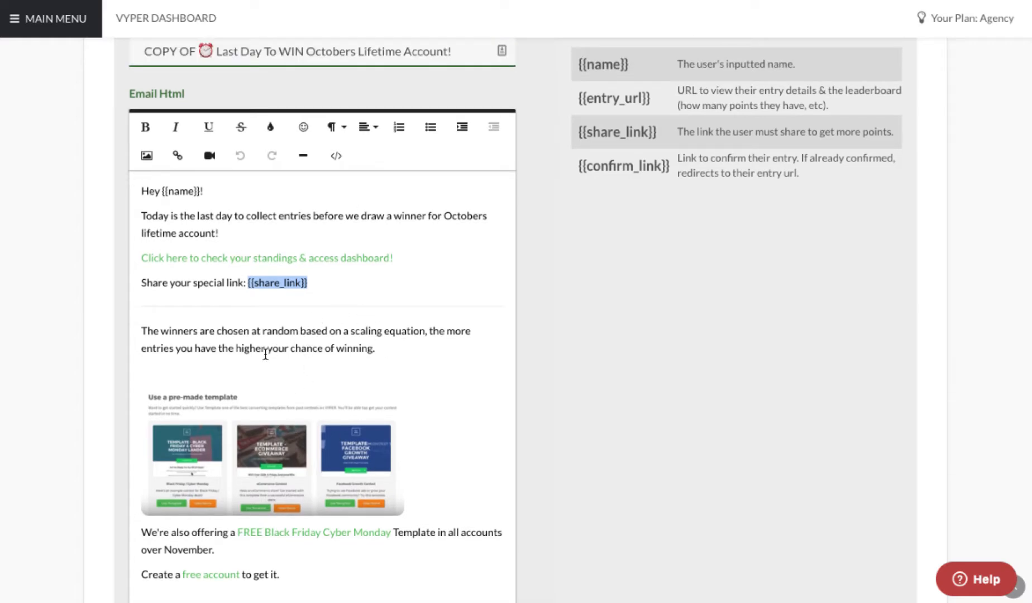
# Examine the choices for email confirmation, points comparison and points amount in the email targeting filter.
pyautogui.scroll(-8, 356, 306)
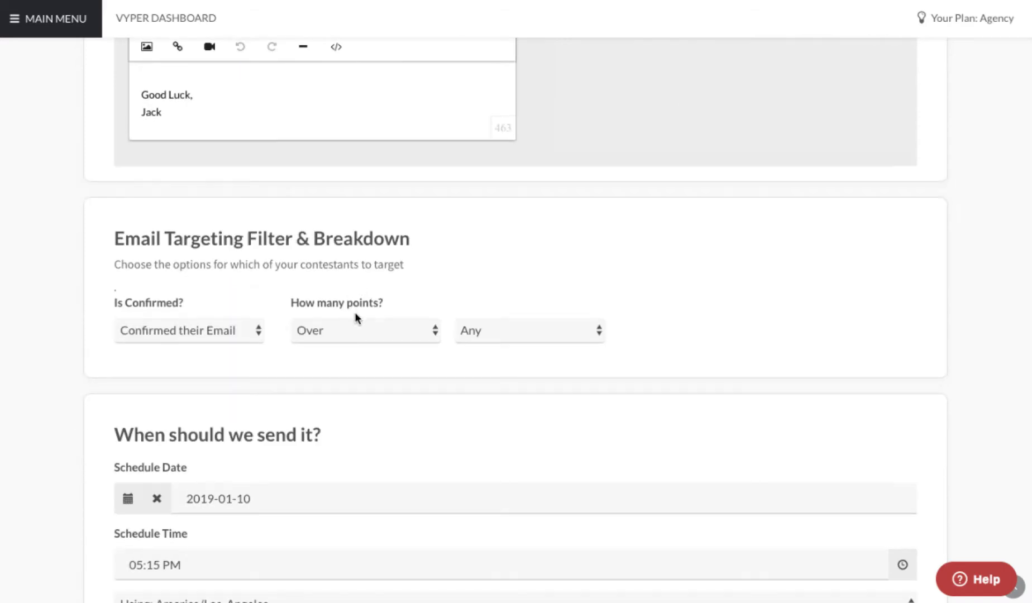
pyautogui.click(214, 332)
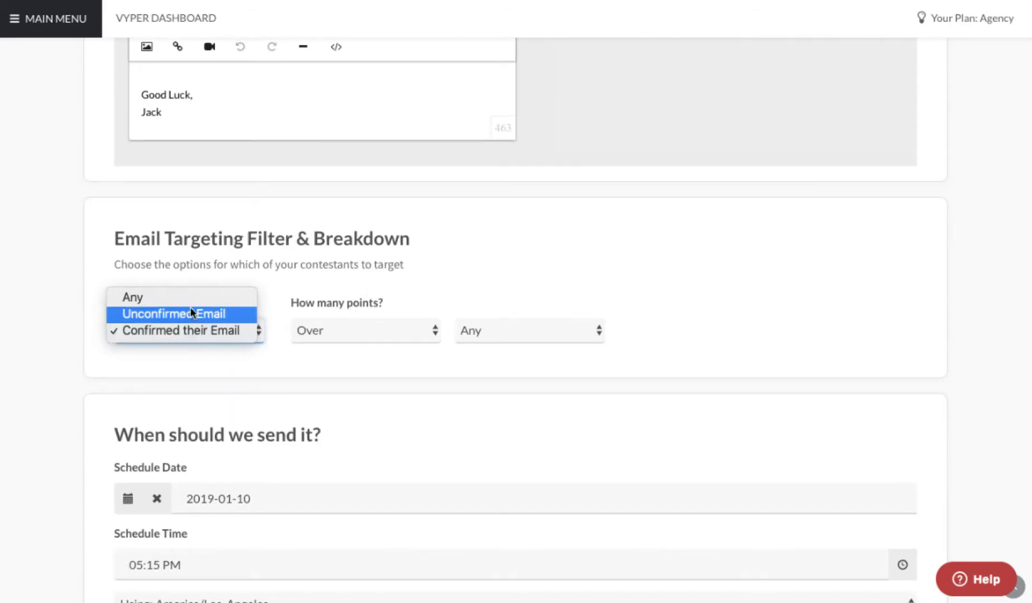
pyautogui.click(360, 328)
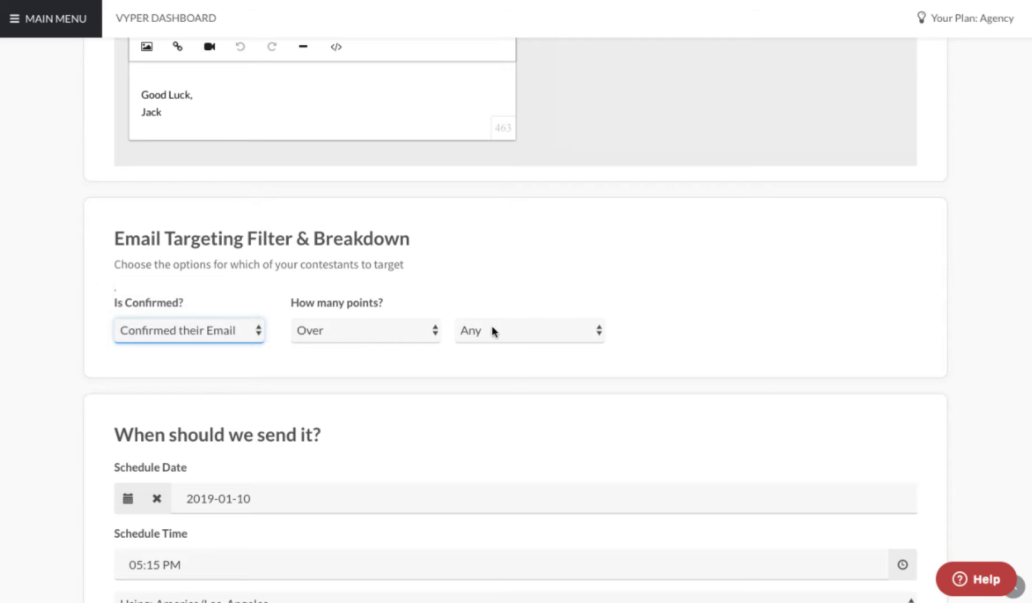
pyautogui.click(428, 334)
pyautogui.press('Escape')
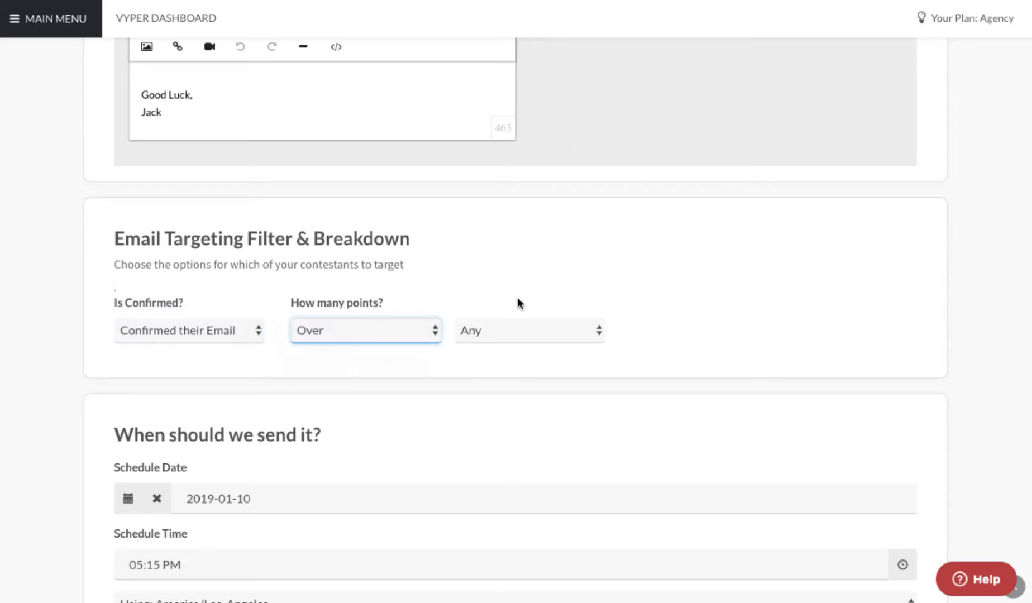
pyautogui.click(505, 328)
pyautogui.click(521, 262)
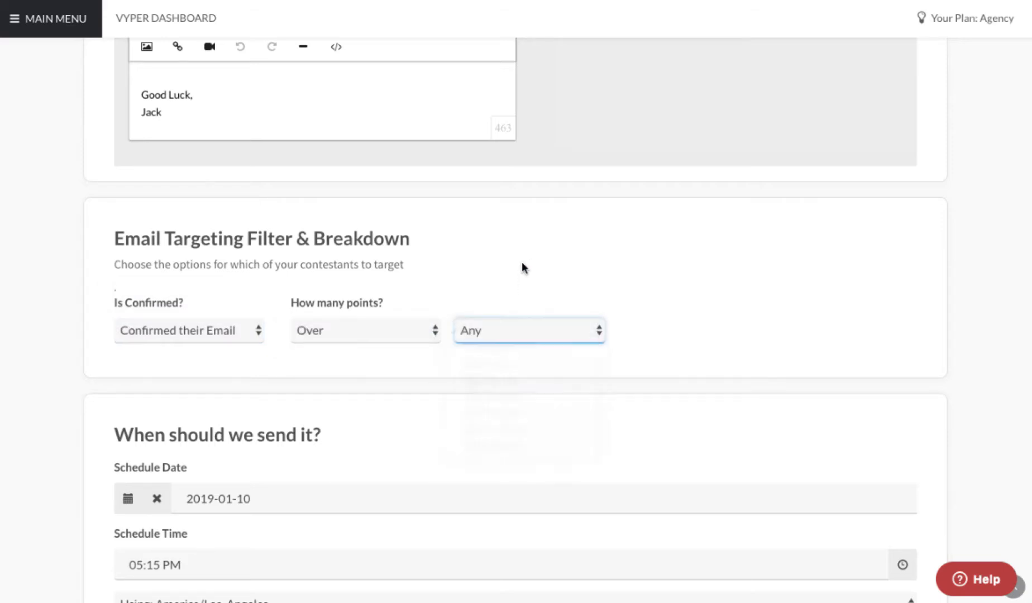
pyautogui.scroll(-1, 329, 341)
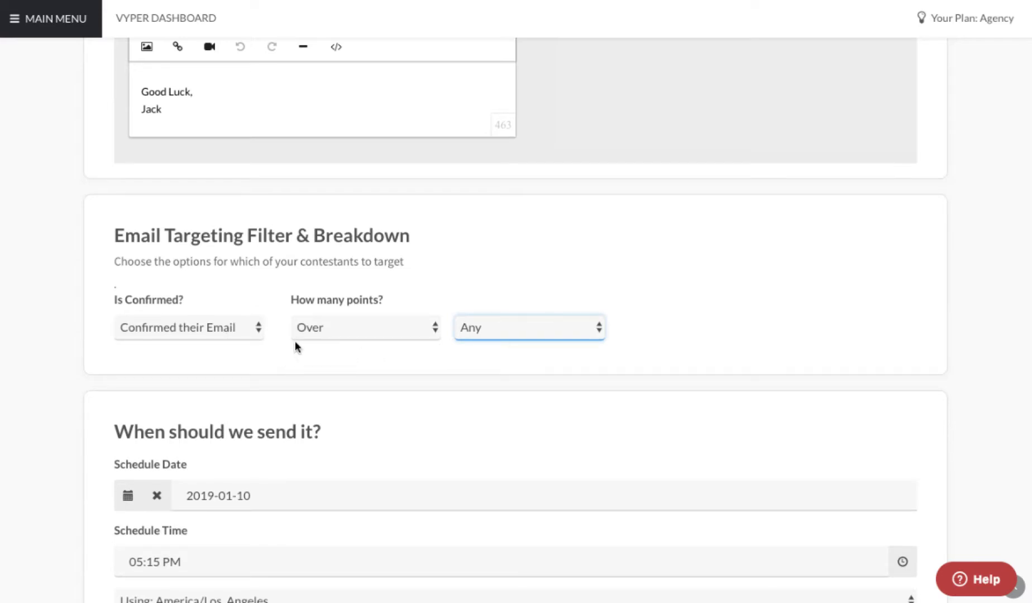
pyautogui.scroll(1, 295, 341)
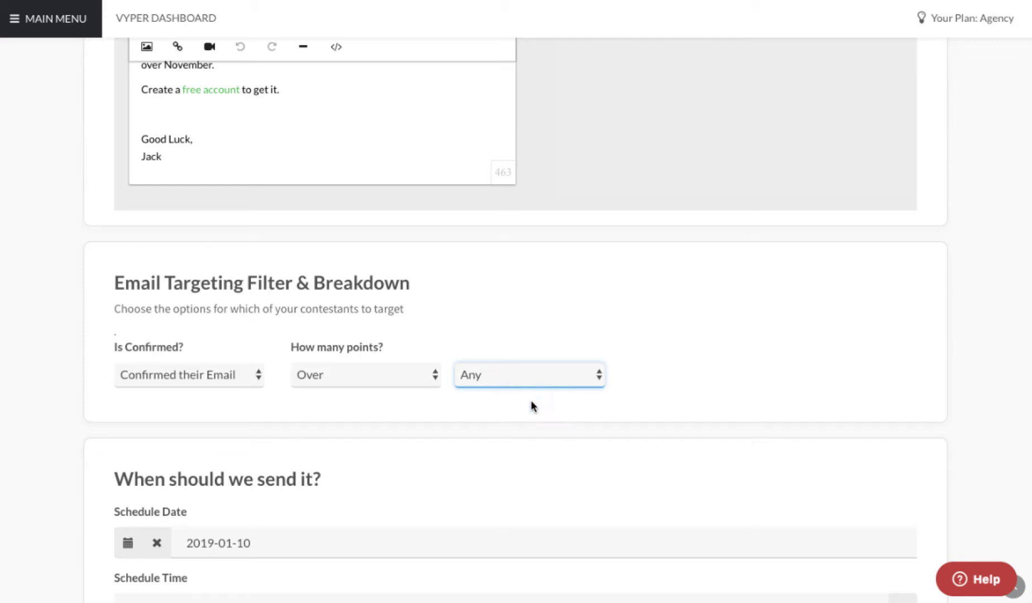
# Check the email confirmation choices in the targeting filter, keeping Confirmed their Email selected.
pyautogui.scroll(-1, 303, 451)
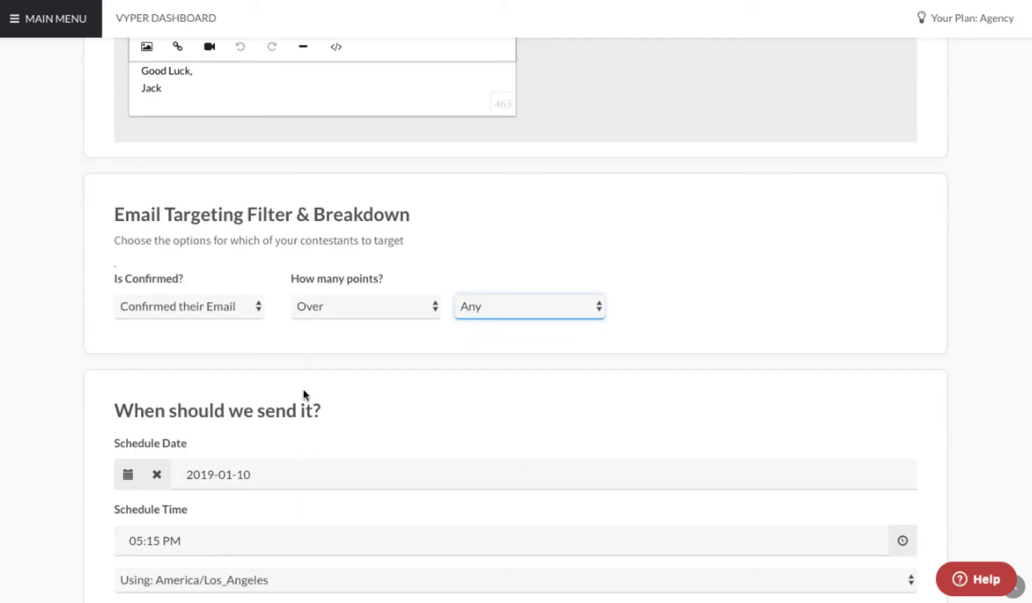
pyautogui.click(188, 306)
pyautogui.click(309, 357)
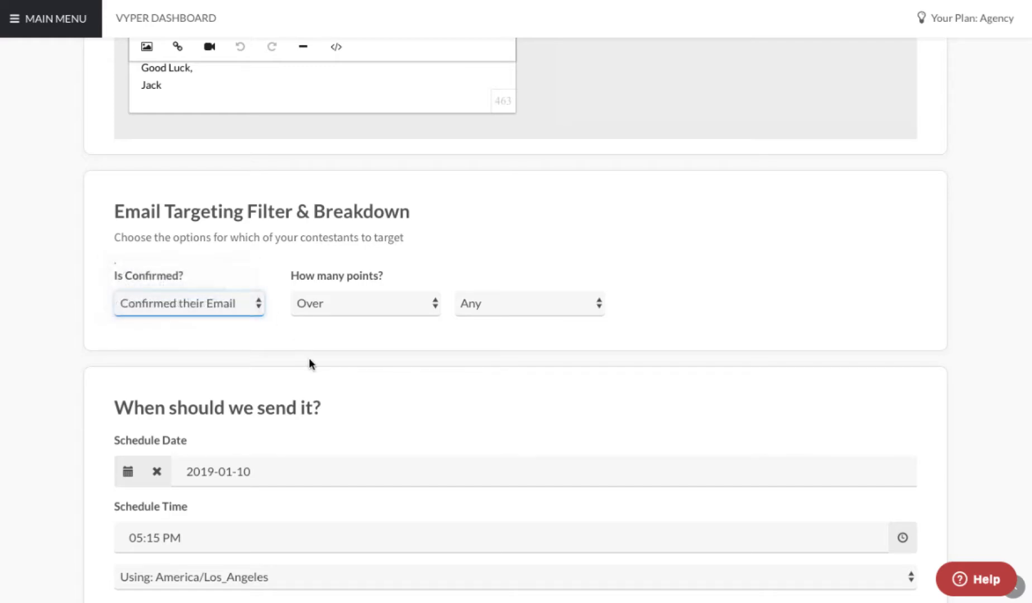
# Review the email's schedule date, time and time zone settings and the choices for Ready to send.
pyautogui.scroll(-1, 280, 363)
pyautogui.scroll(-1, 224, 396)
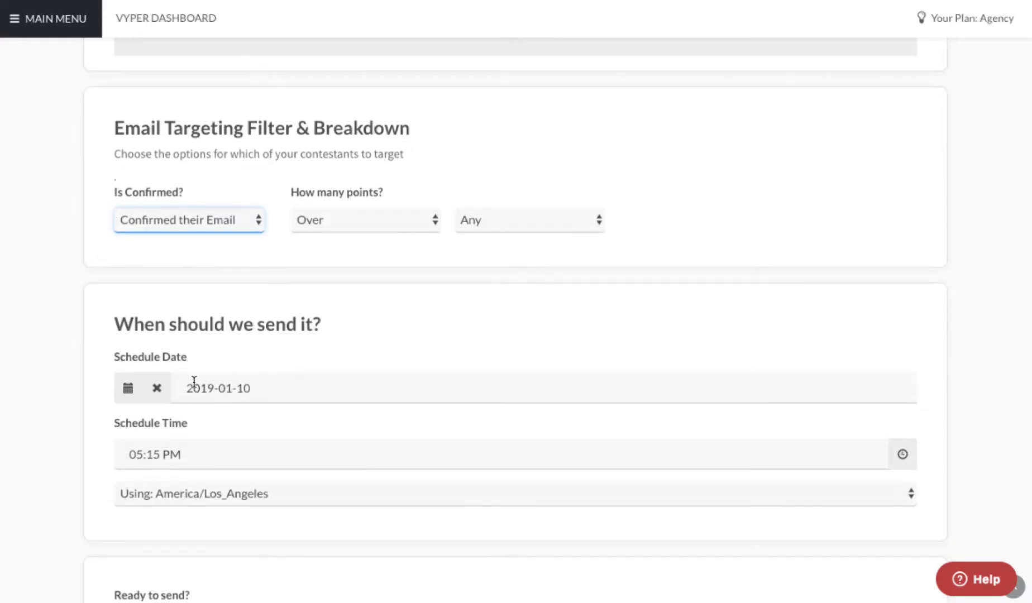
pyautogui.scroll(-2, 317, 419)
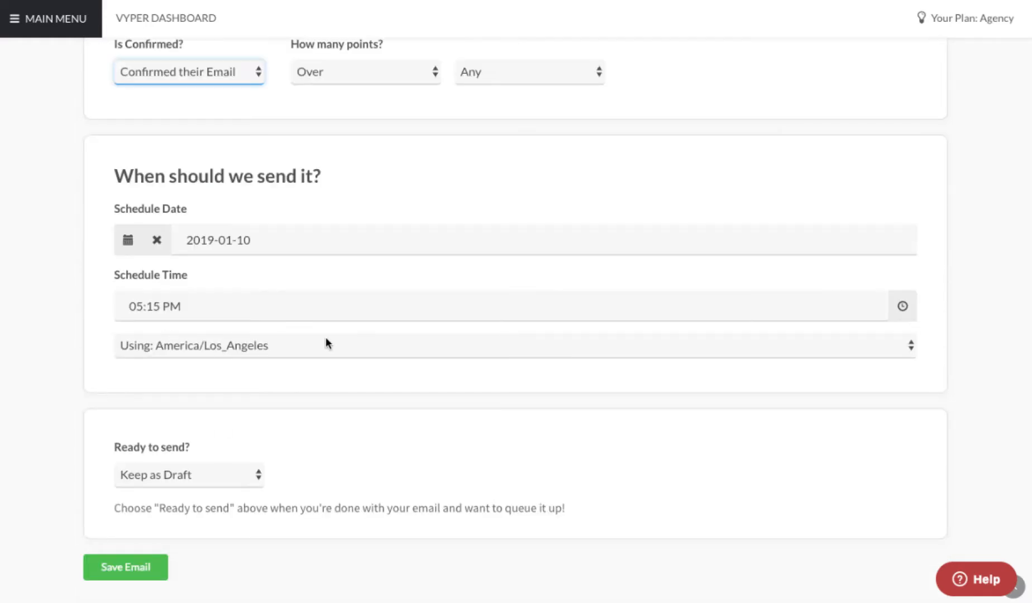
pyautogui.scroll(-1, 223, 391)
pyautogui.click(182, 425)
pyautogui.click(387, 386)
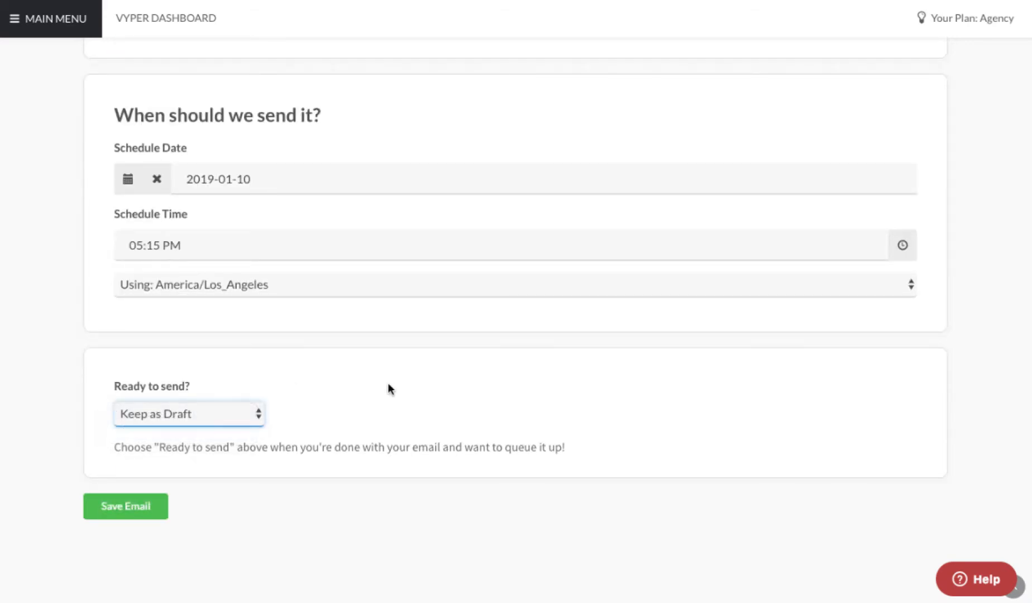
# Preview the duplicated email from its subject down to the signature, and return to its HTML view.
pyautogui.scroll(15, 387, 387)
pyautogui.click(229, 123)
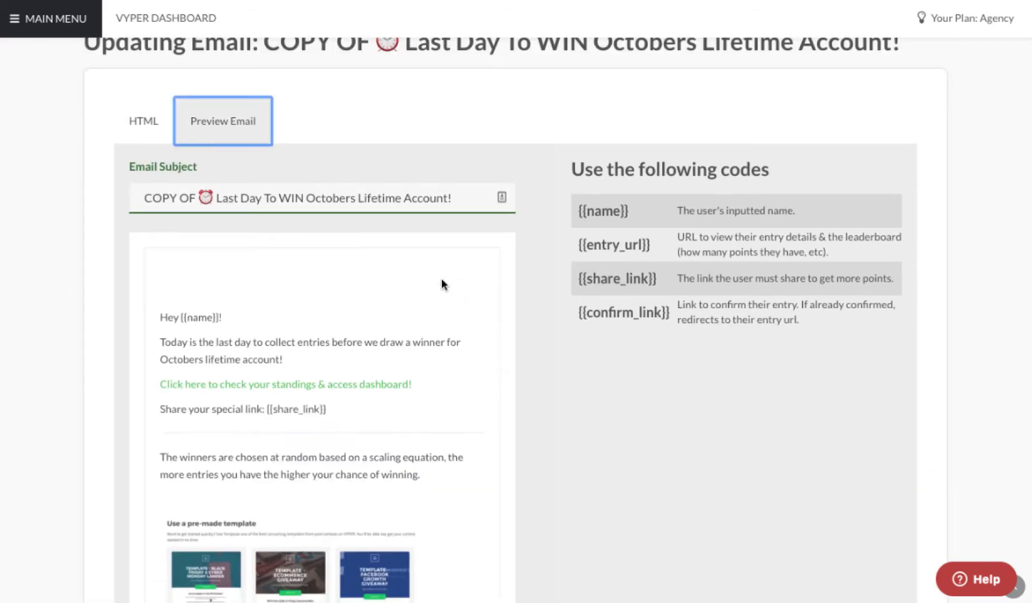
pyautogui.scroll(-3, 341, 269)
pyautogui.scroll(-1, 280, 171)
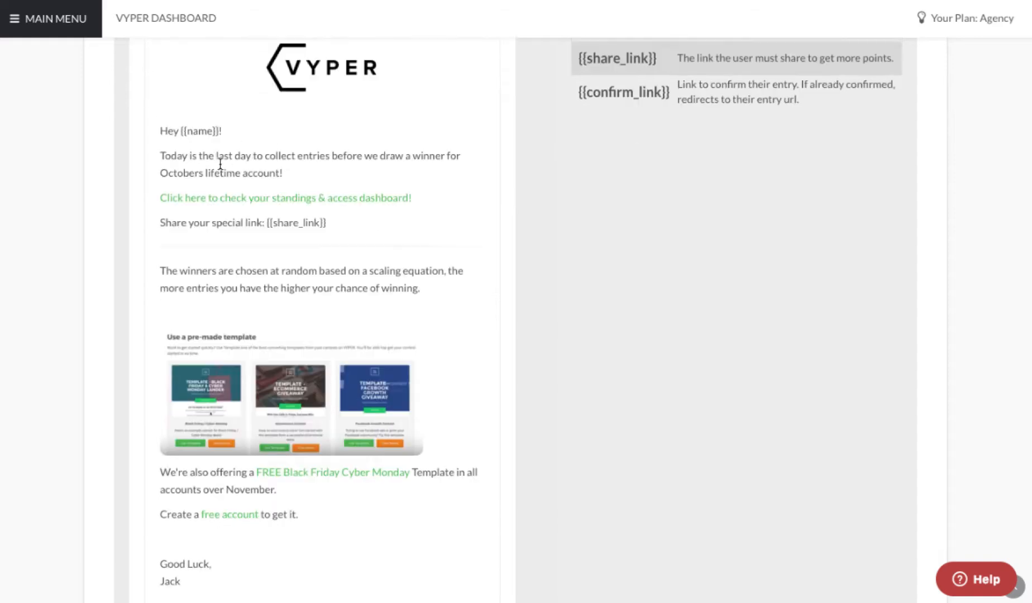
pyautogui.scroll(-3, 357, 333)
pyautogui.scroll(10, 391, 333)
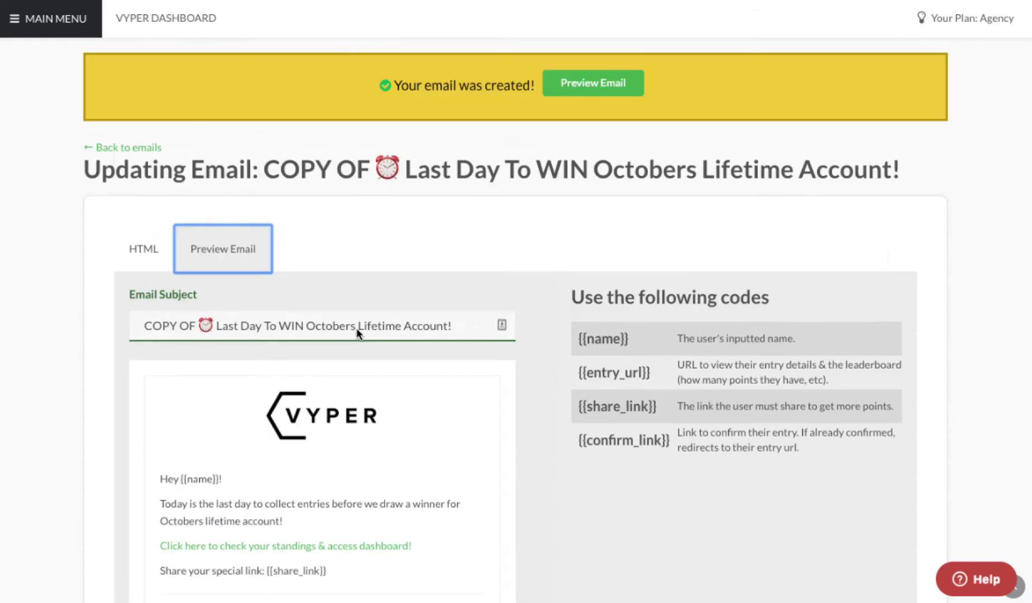
pyautogui.click(155, 254)
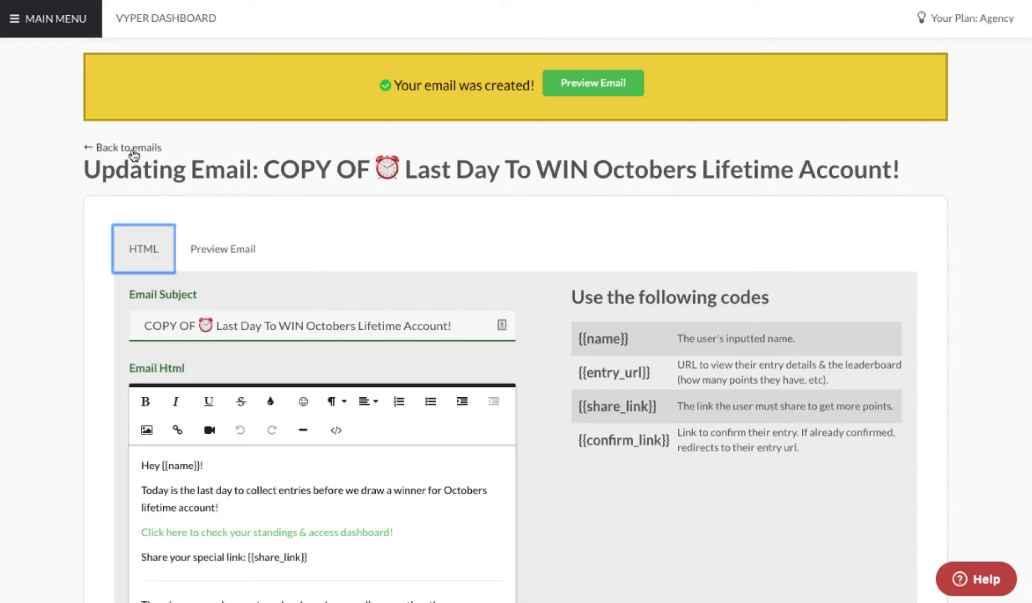
# Go back to the campaign's participant emails section and look through the main menu's agency and account options.
pyautogui.click(154, 150)
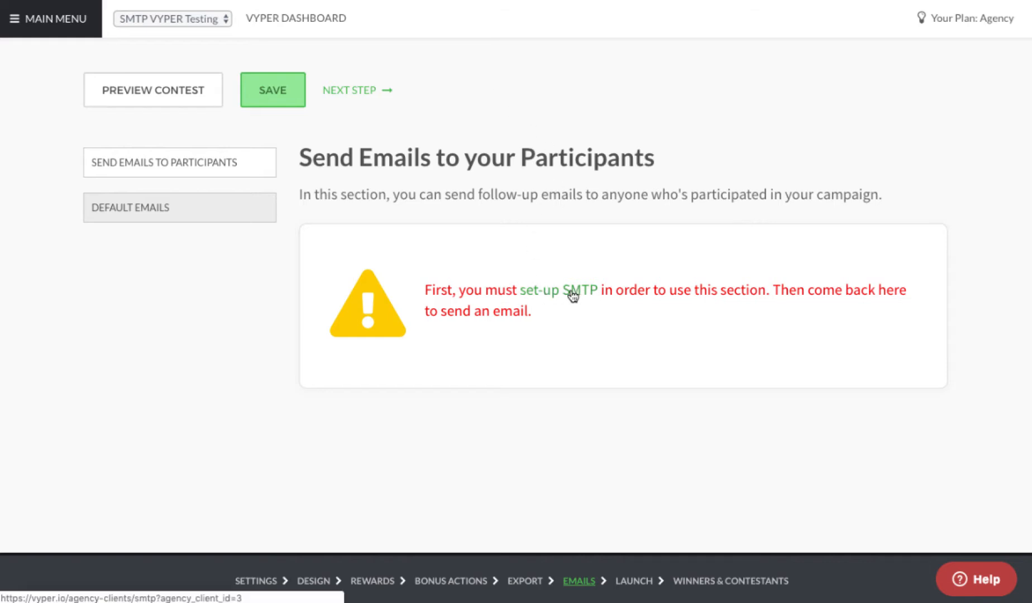
pyautogui.click(51, 31)
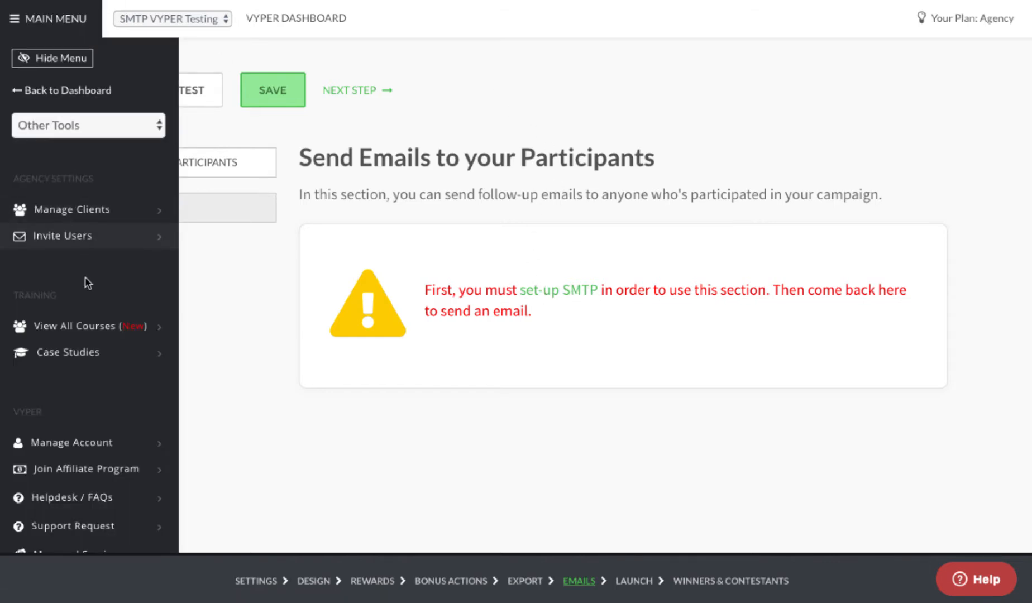
pyautogui.scroll(-2, 87, 285)
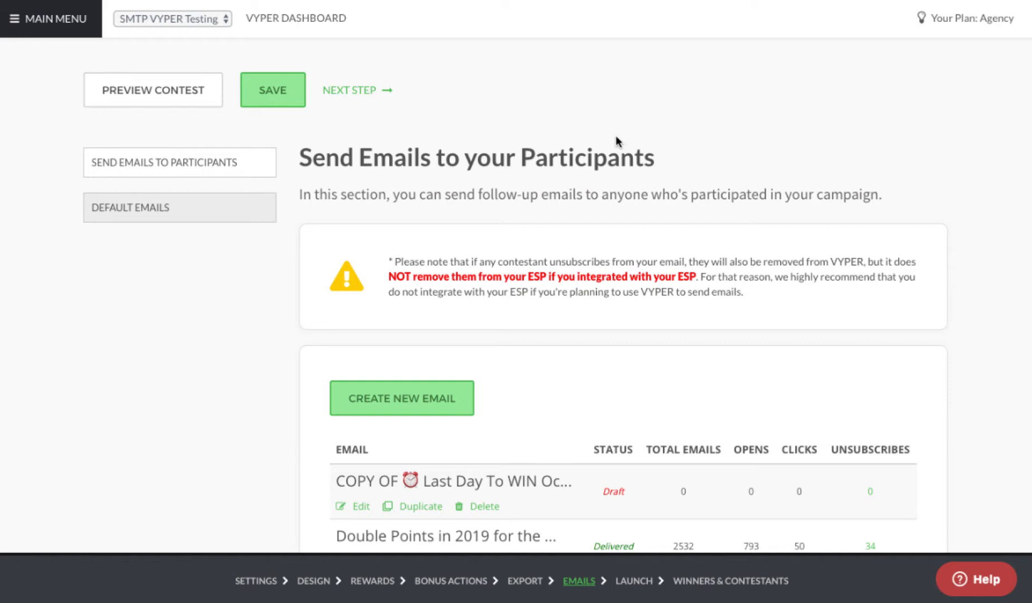
# Open the default Confirmation Email for editing and view its subject line, body and available codes.
pyautogui.click(165, 217)
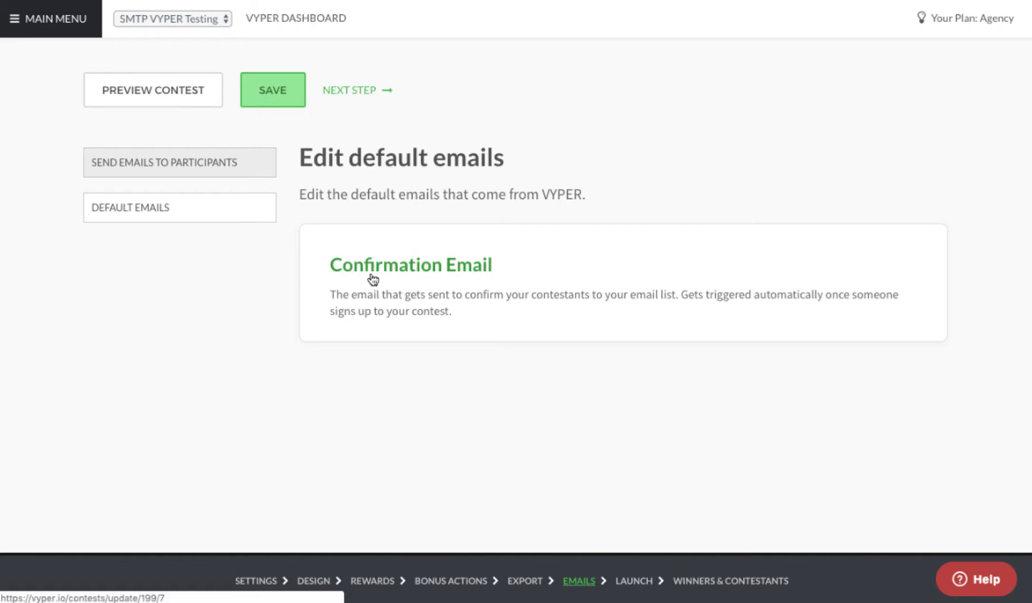
pyautogui.click(385, 264)
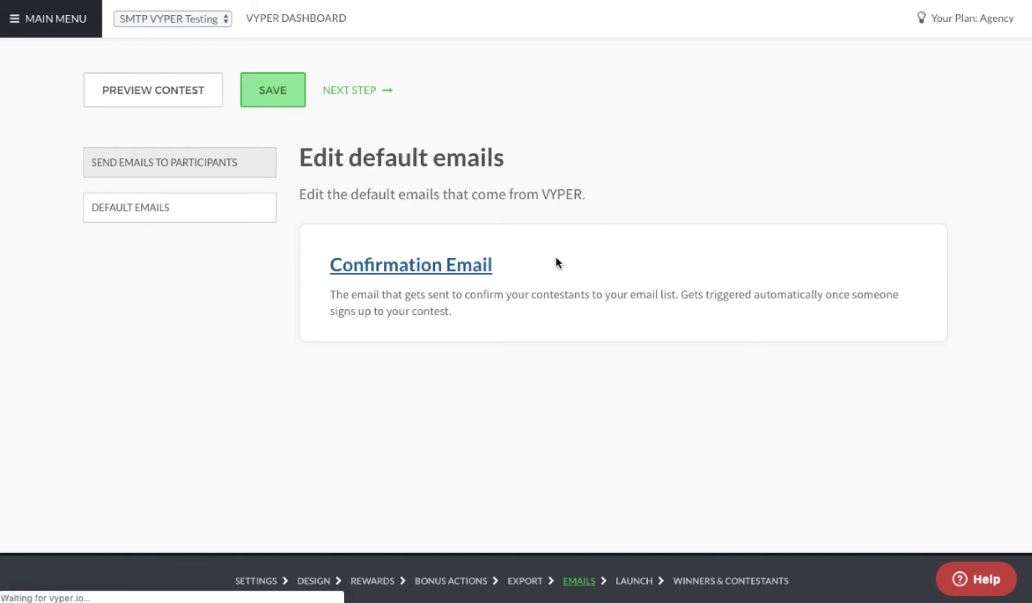
pyautogui.scroll(-1, 440, 311)
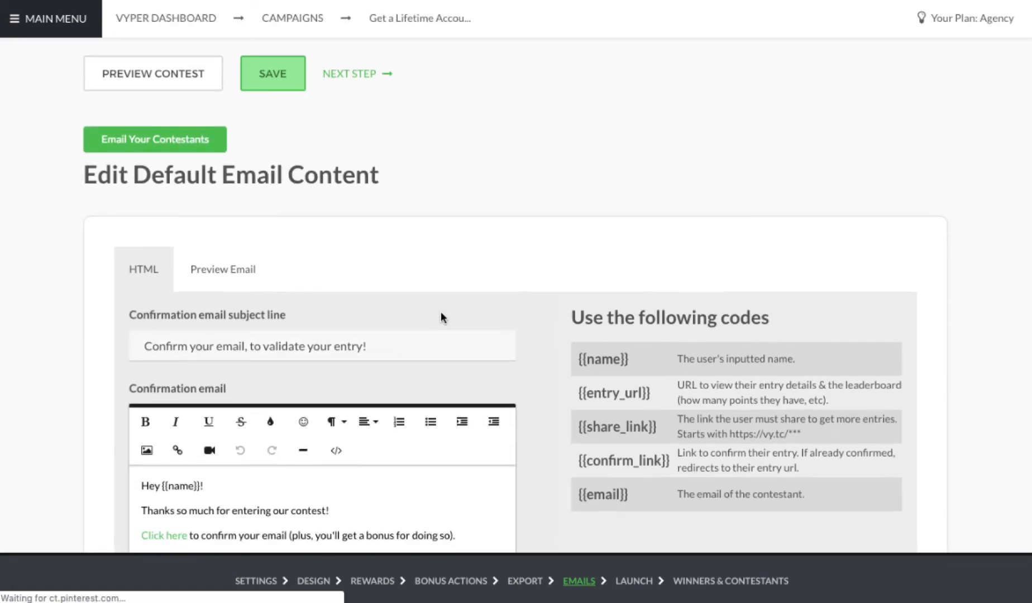
pyautogui.scroll(-4, 440, 314)
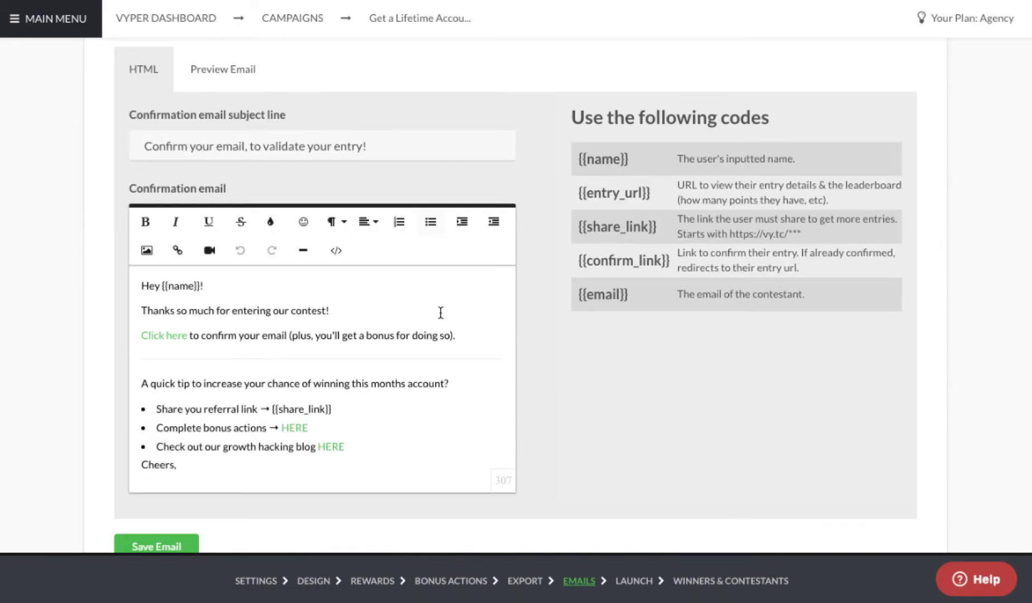
pyautogui.scroll(-1, 386, 290)
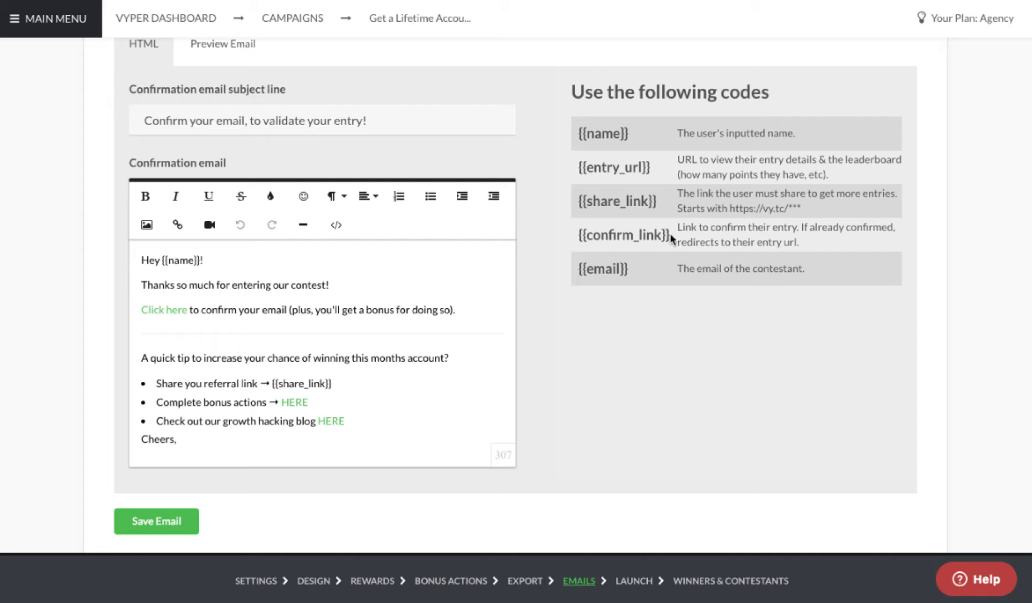
# Highlight the {{confirm_link}} code and the confirmation email's subject line for inspection.
pyautogui.moveTo(669, 235); pyautogui.dragTo(577, 236)
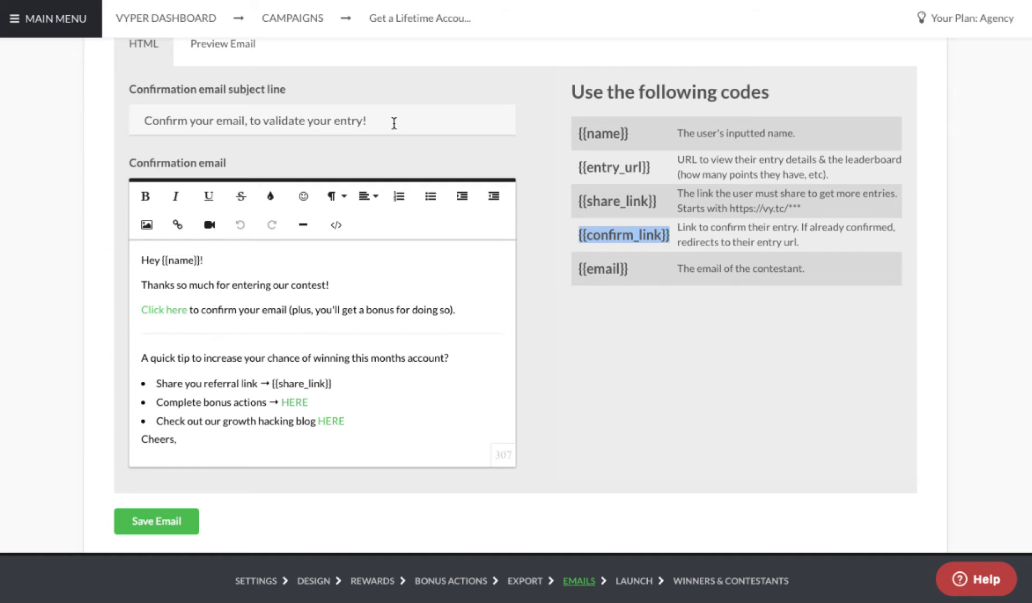
pyautogui.moveTo(394, 123); pyautogui.dragTo(140, 124)
pyautogui.click(120, 122)
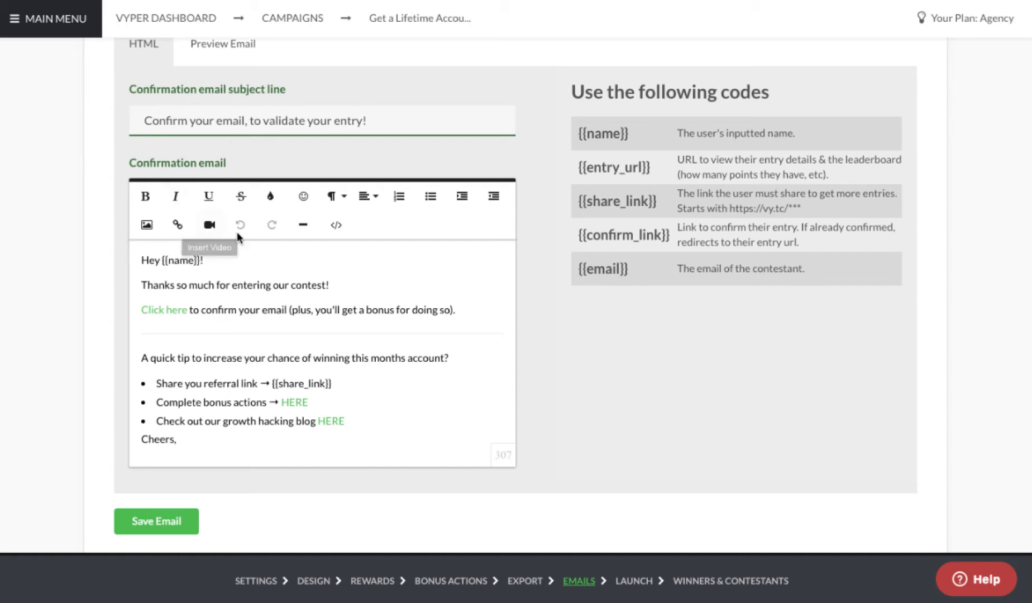
# Examine the confirmation email's body text, confirmation link and tips for increasing the chance of winning.
pyautogui.scroll(-1, 258, 285)
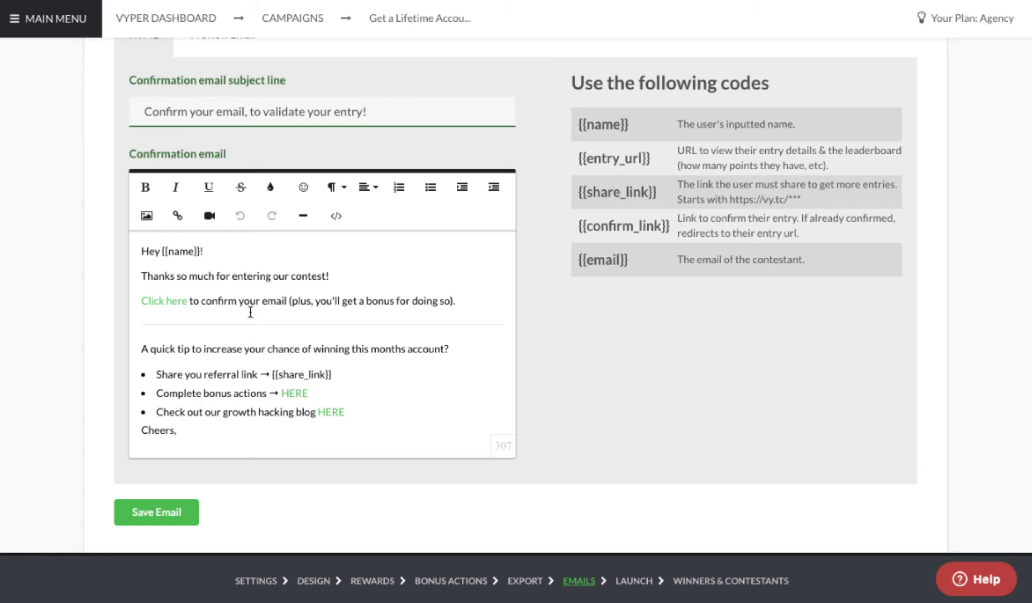
pyautogui.scroll(1, 250, 312)
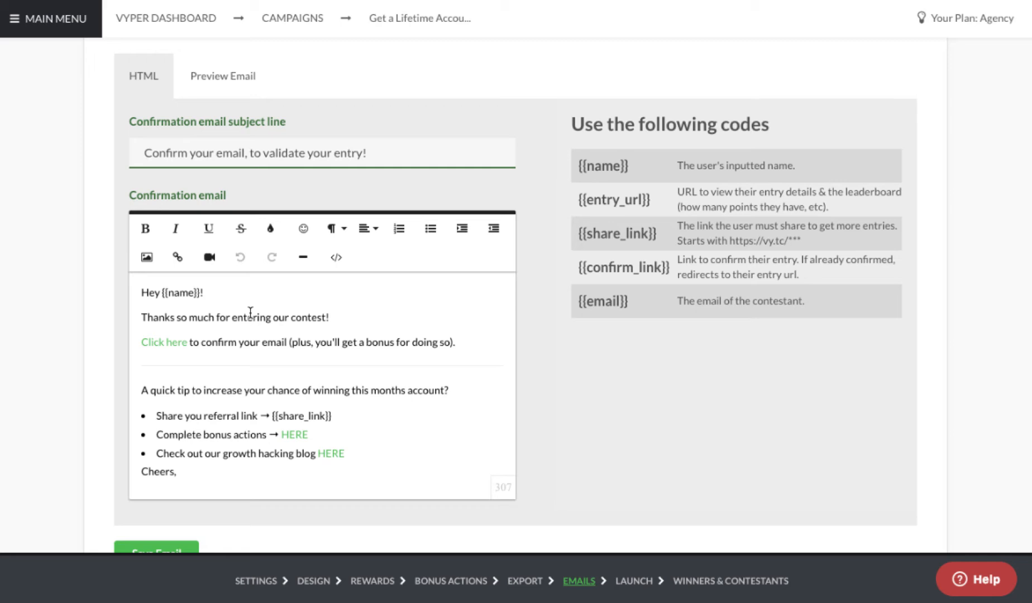
pyautogui.scroll(1, 250, 314)
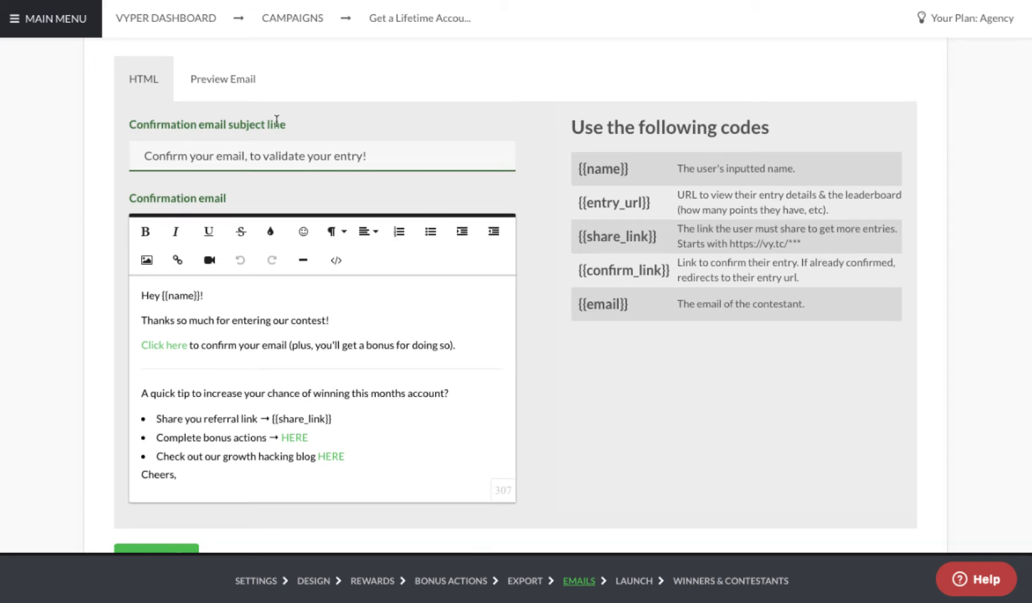
pyautogui.scroll(2, 417, 302)
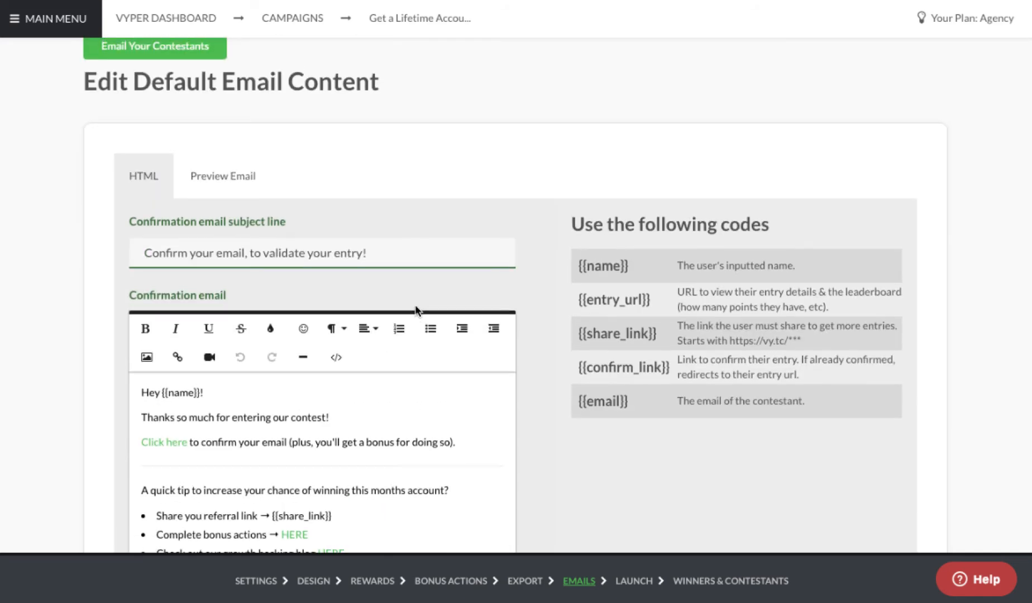
pyautogui.scroll(2, 416, 310)
pyautogui.scroll(-1, 416, 309)
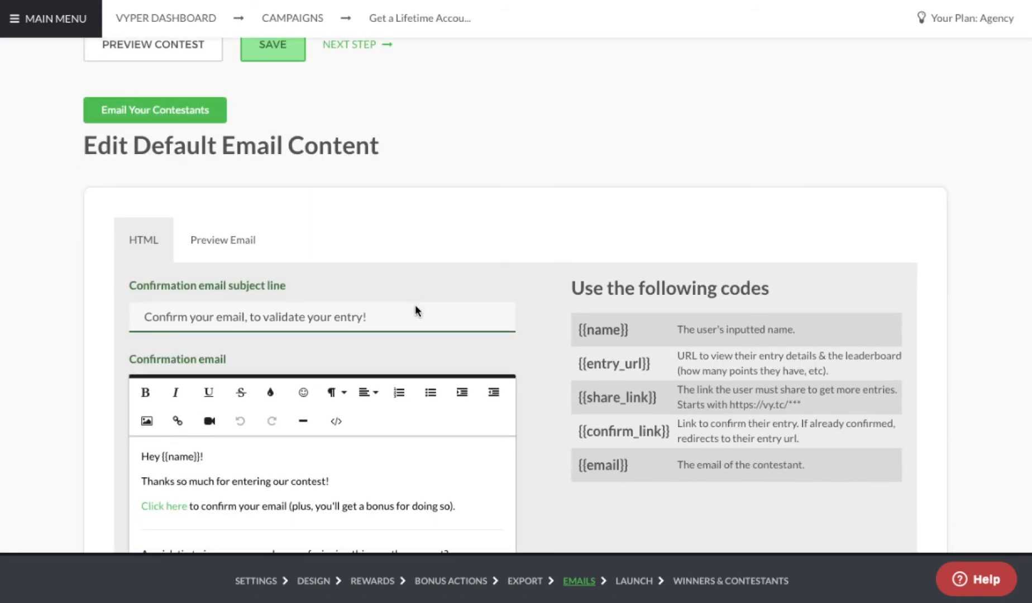
pyautogui.scroll(-2, 373, 279)
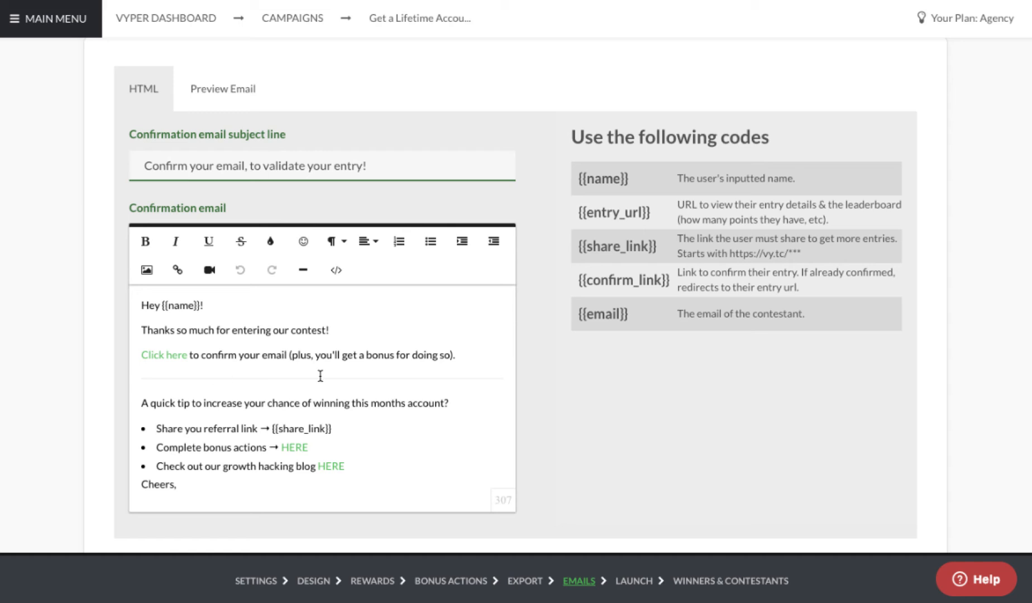
pyautogui.scroll(2, 282, 360)
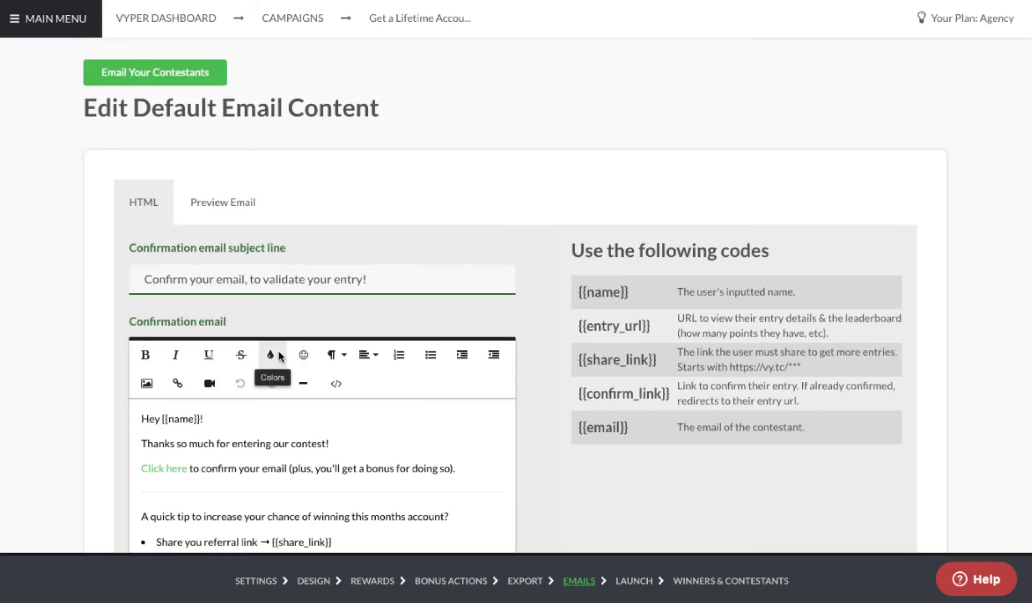
# Preview the confirmation email with its logo and full text, and return to its HTML view.
pyautogui.click(221, 211)
pyautogui.scroll(-3, 221, 211)
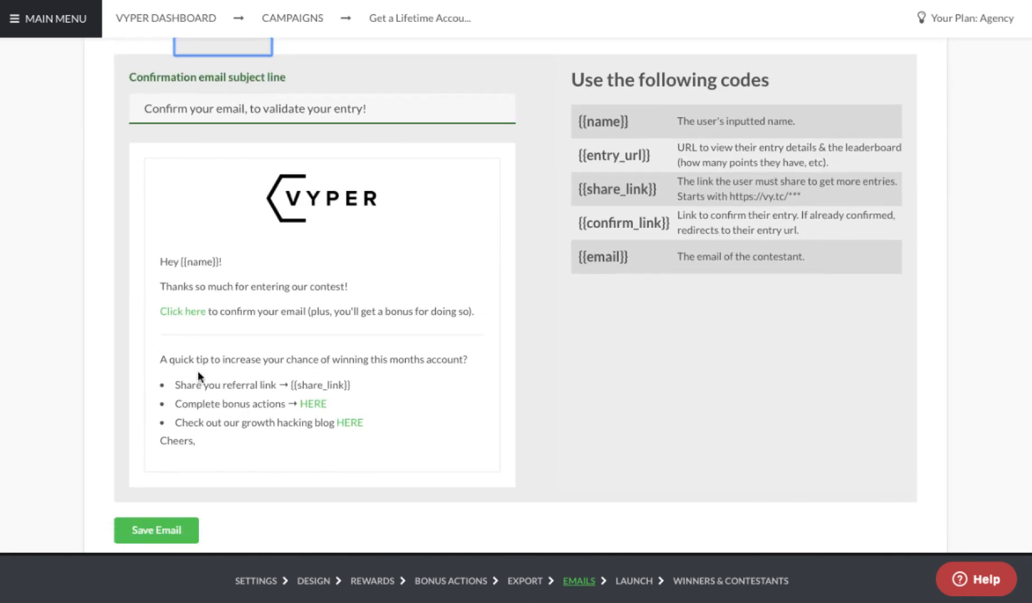
pyautogui.scroll(-1, 338, 333)
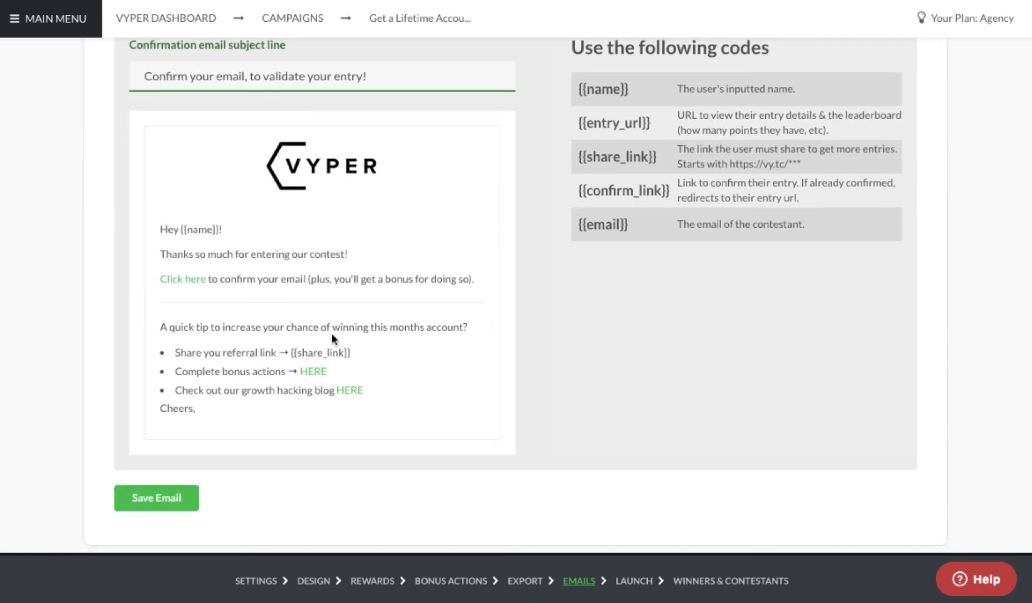
pyautogui.scroll(5, 334, 337)
pyautogui.click(150, 287)
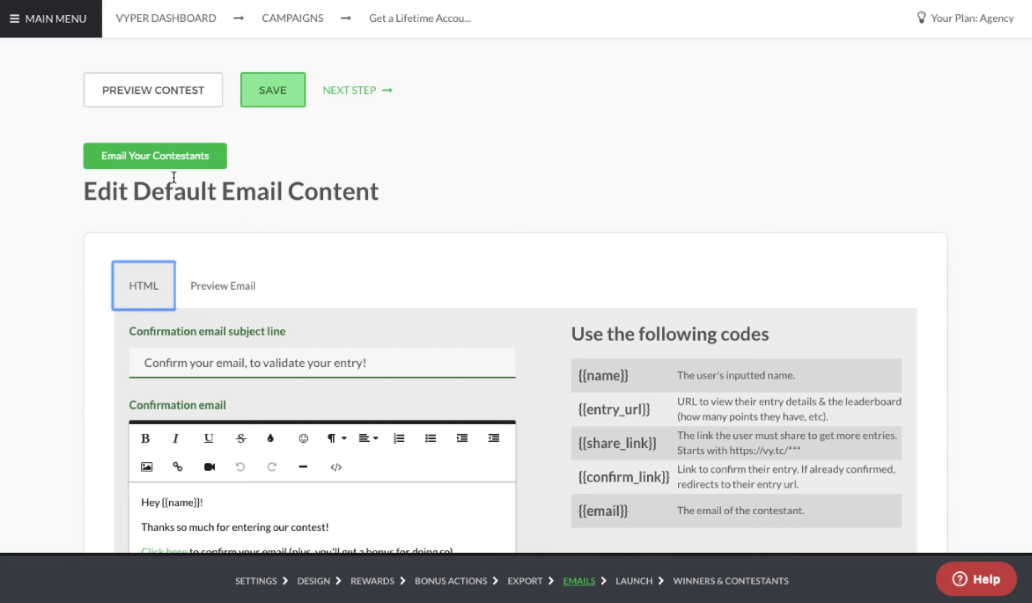